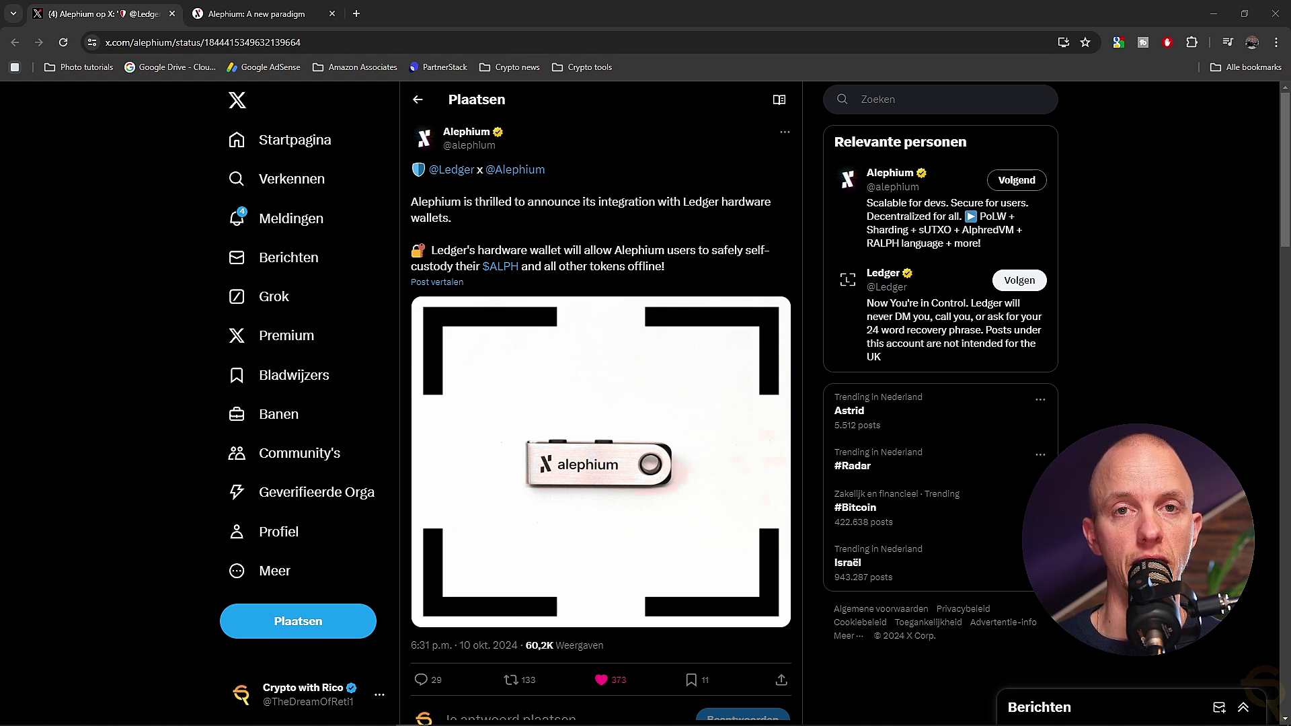
Switch from the X post to the Alephium website tab showing the wallets section.
{"action": "key", "text": "ctrl+Tab"}
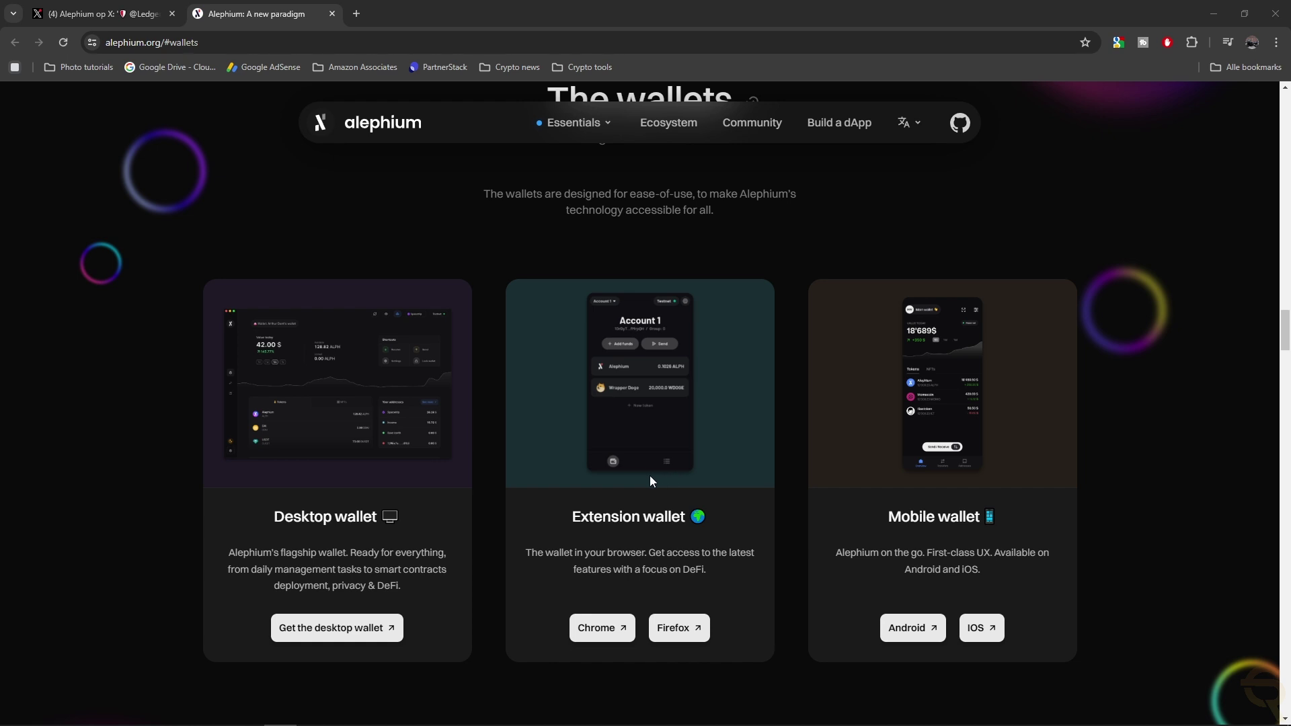
Open the Alephium Extension Wallet's Chrome Web Store page and choose Add to Chrome.
{"action": "left_click", "coordinate": [605, 631]}
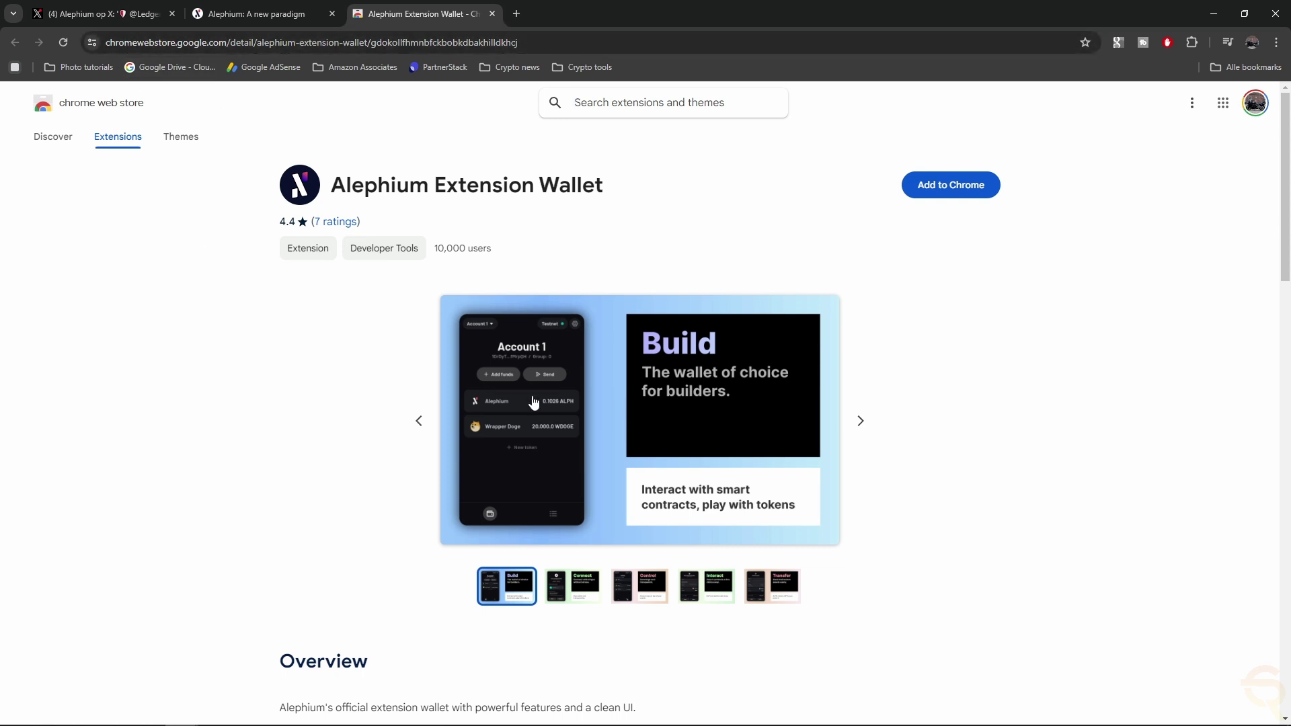
{"action": "left_click", "coordinate": [937, 192]}
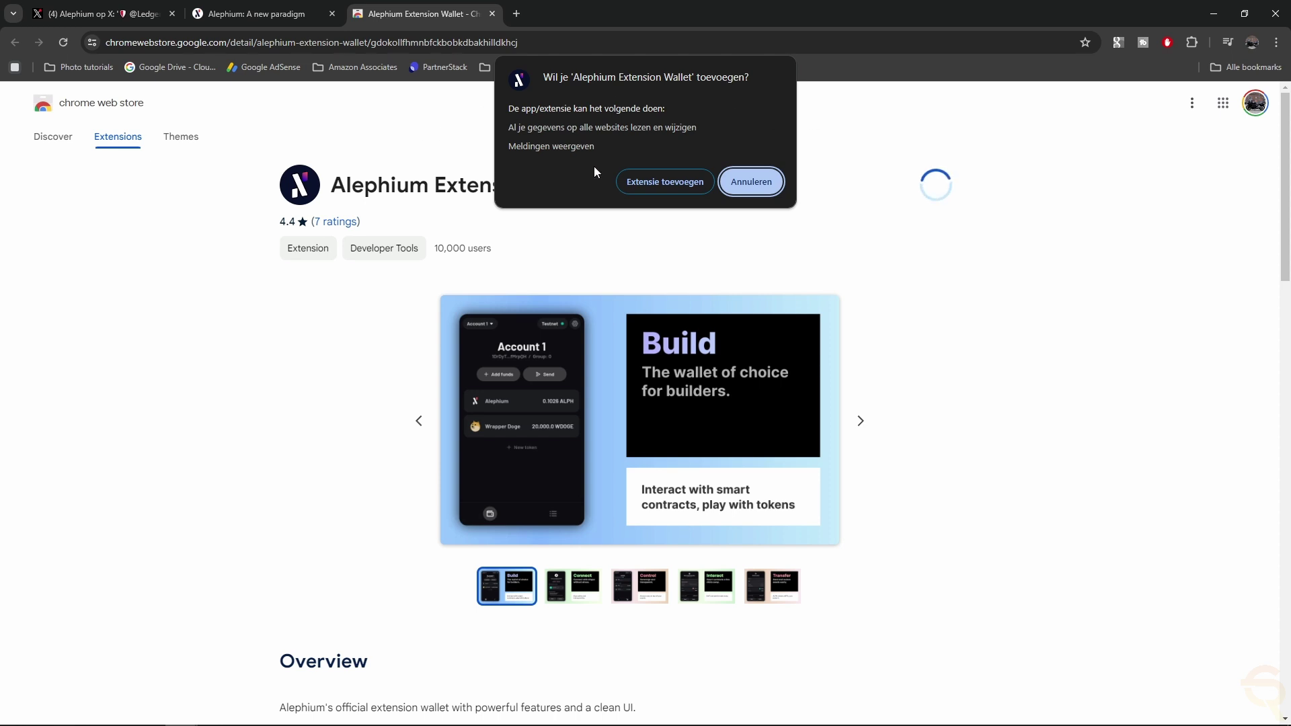
Confirm installing the extension, then create a new password-protected wallet and finish onboarding.
{"action": "left_click", "coordinate": [671, 183]}
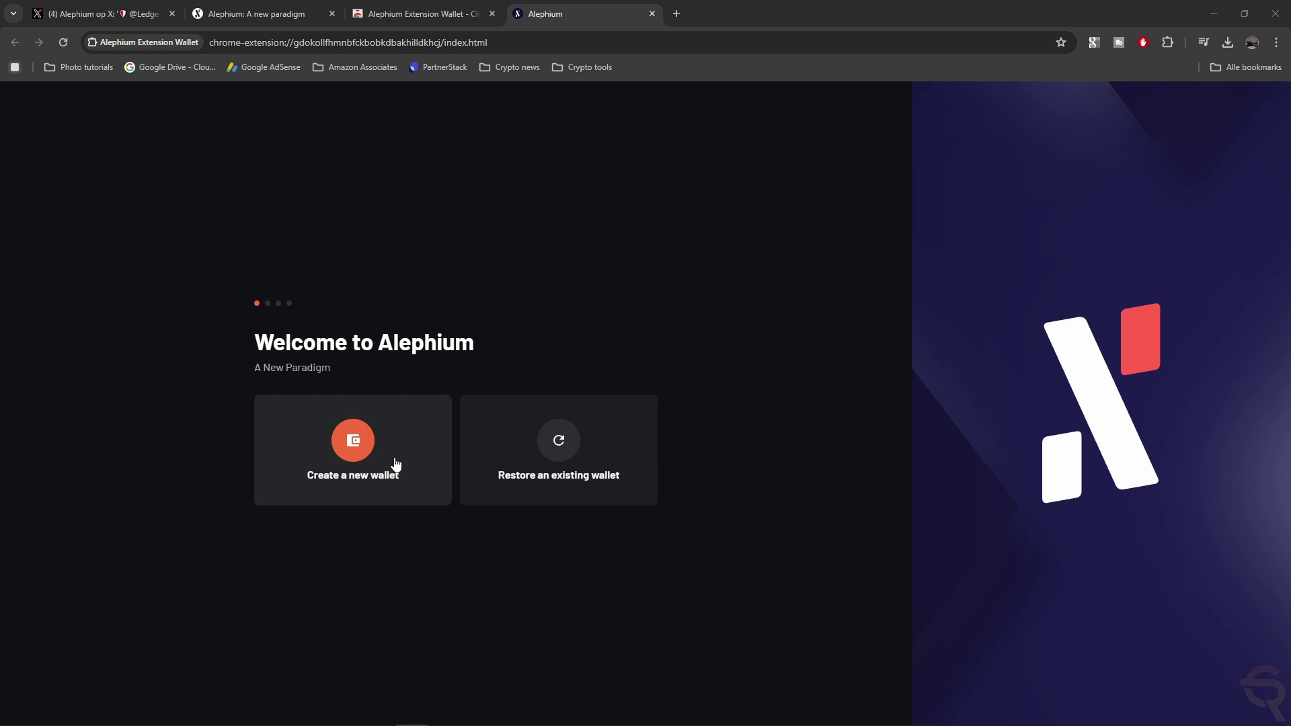
{"action": "left_click", "coordinate": [355, 449]}
{"action": "left_click", "coordinate": [317, 417]}
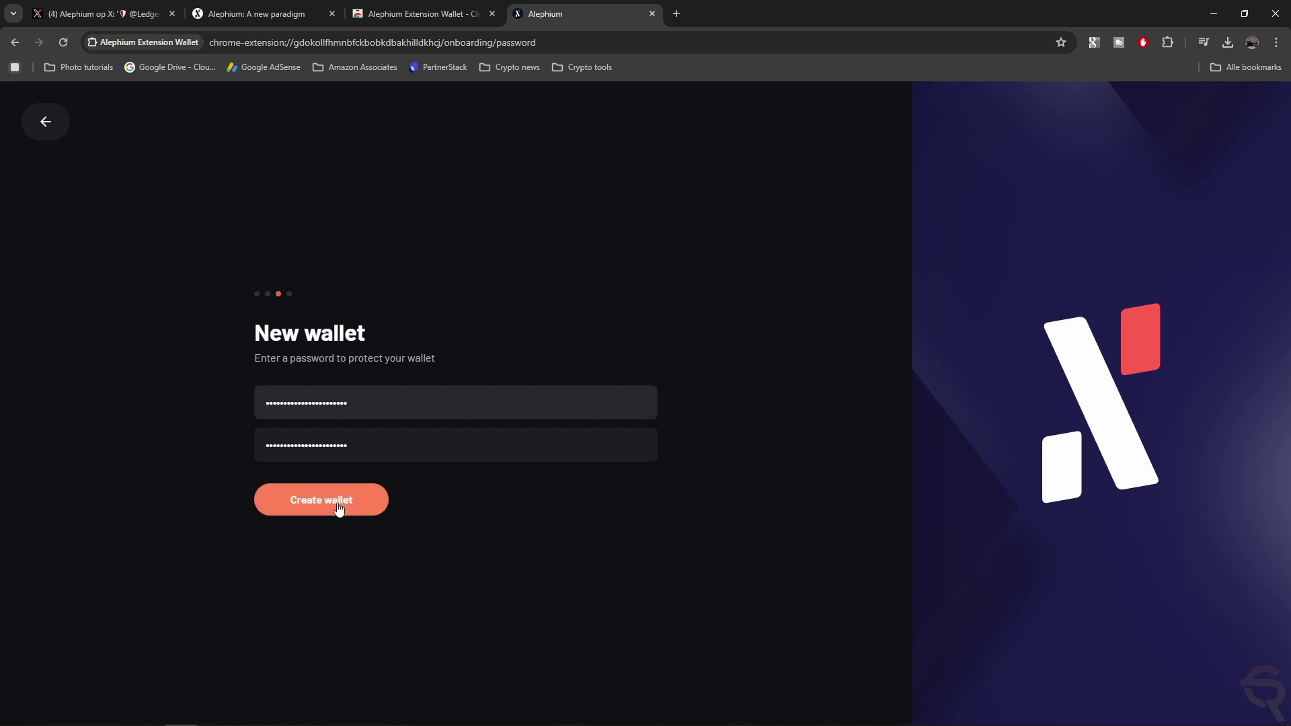
{"action": "left_click", "coordinate": [338, 509]}
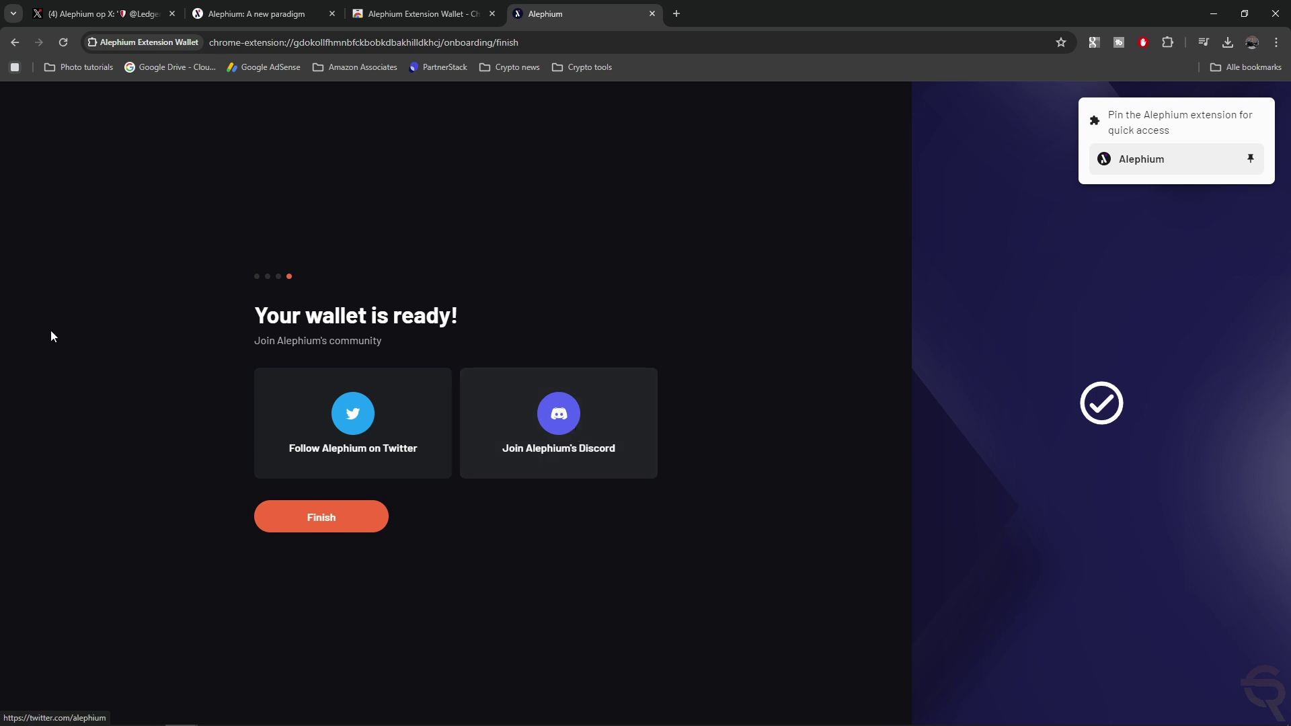
{"action": "left_click", "coordinate": [314, 527]}
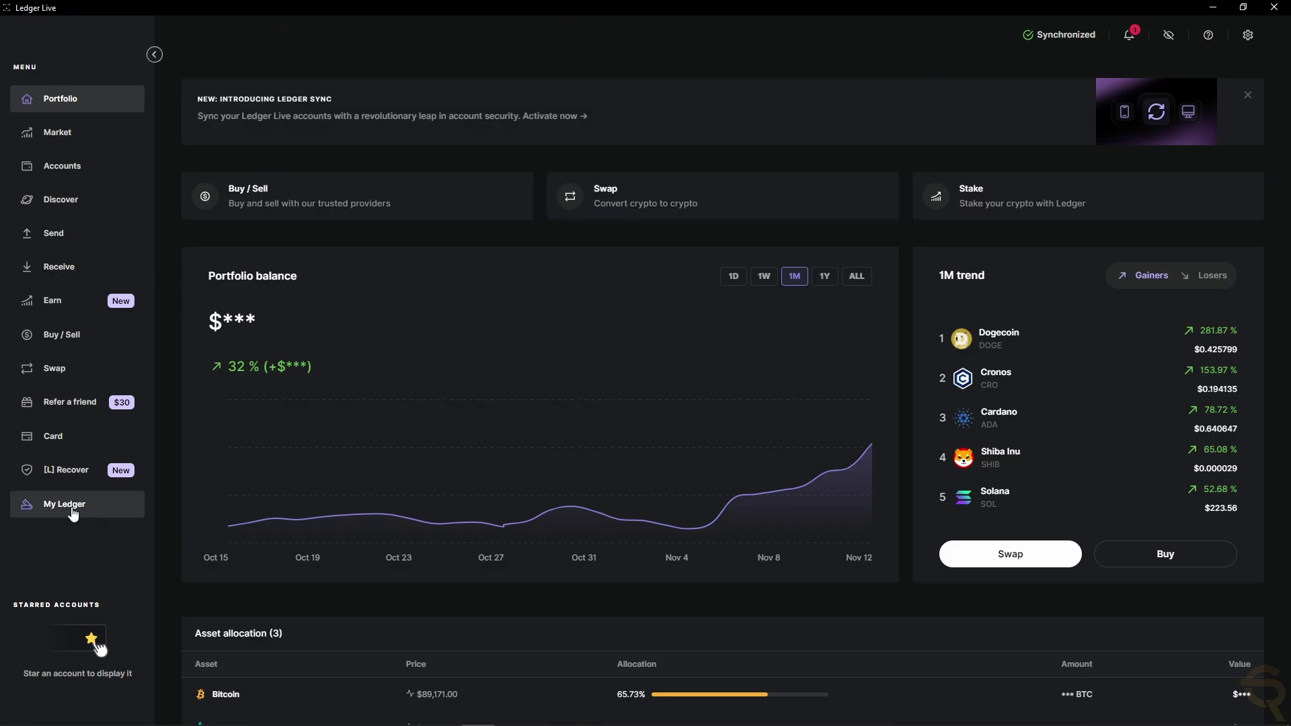
Search the My Ledger catalog for 'alephium' and install the Alephium app on the Nano S+.
{"action": "left_click", "coordinate": [73, 511]}
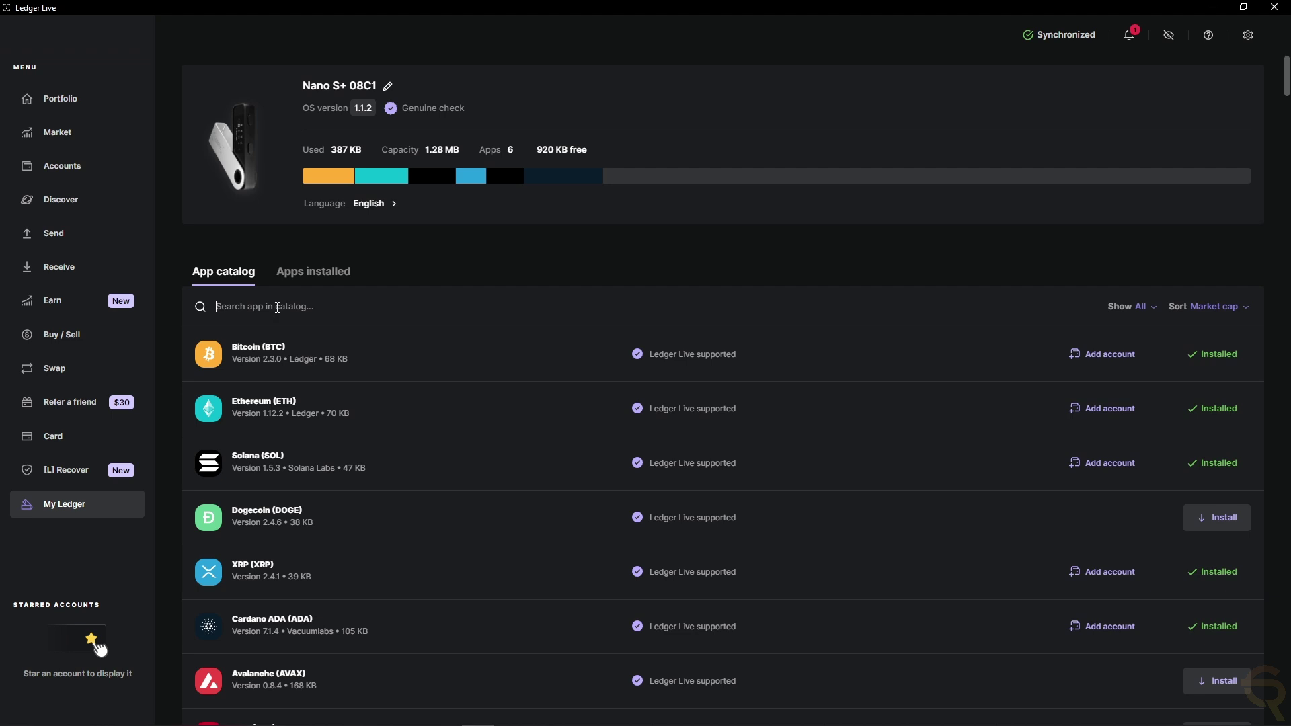
{"action": "type", "text": "alephium"}
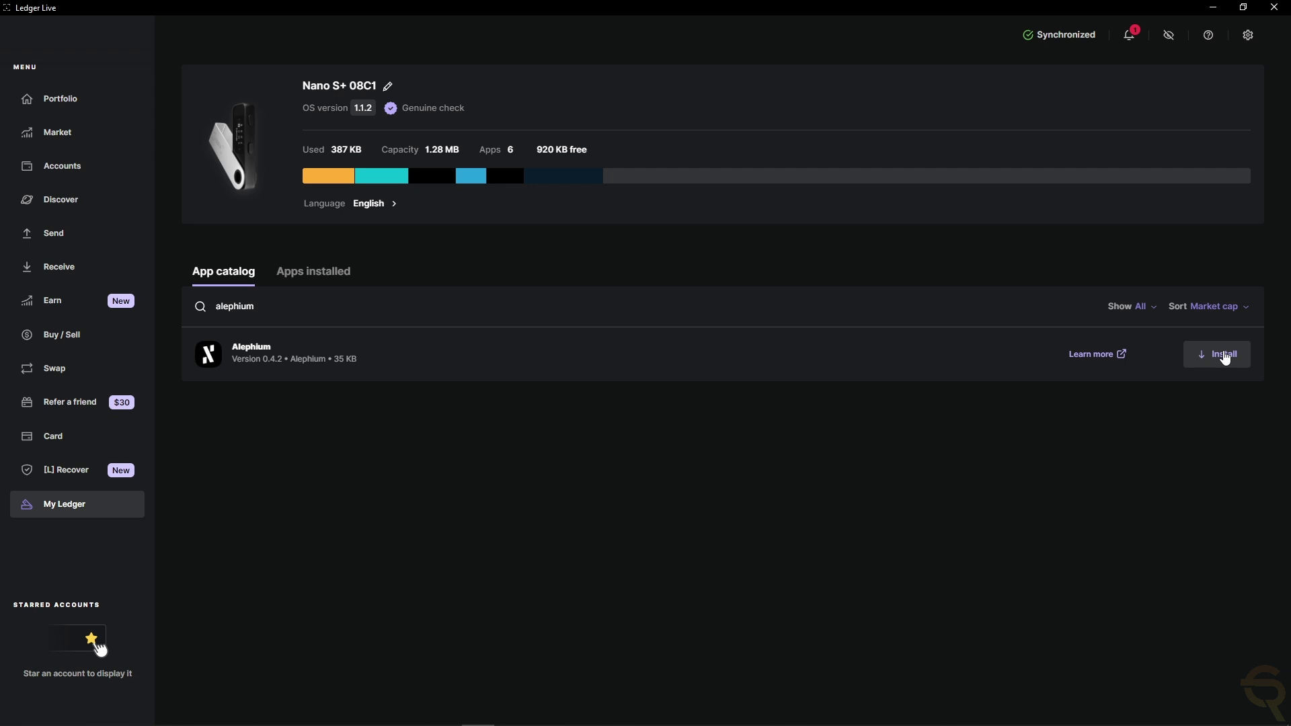
{"action": "left_click", "coordinate": [1225, 358]}
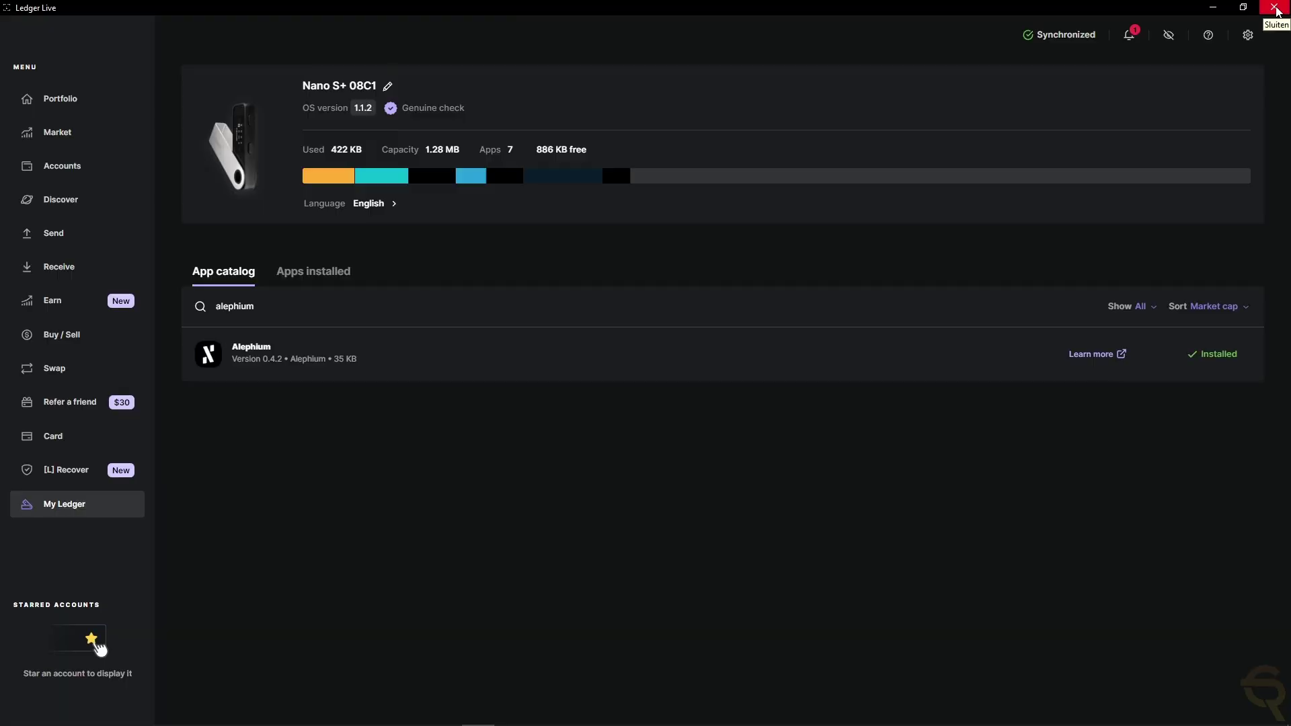
Close Ledger Live and open the Alephium wallet from the browser extensions list.
{"action": "left_click", "coordinate": [1276, 8]}
{"action": "left_click", "coordinate": [1167, 42]}
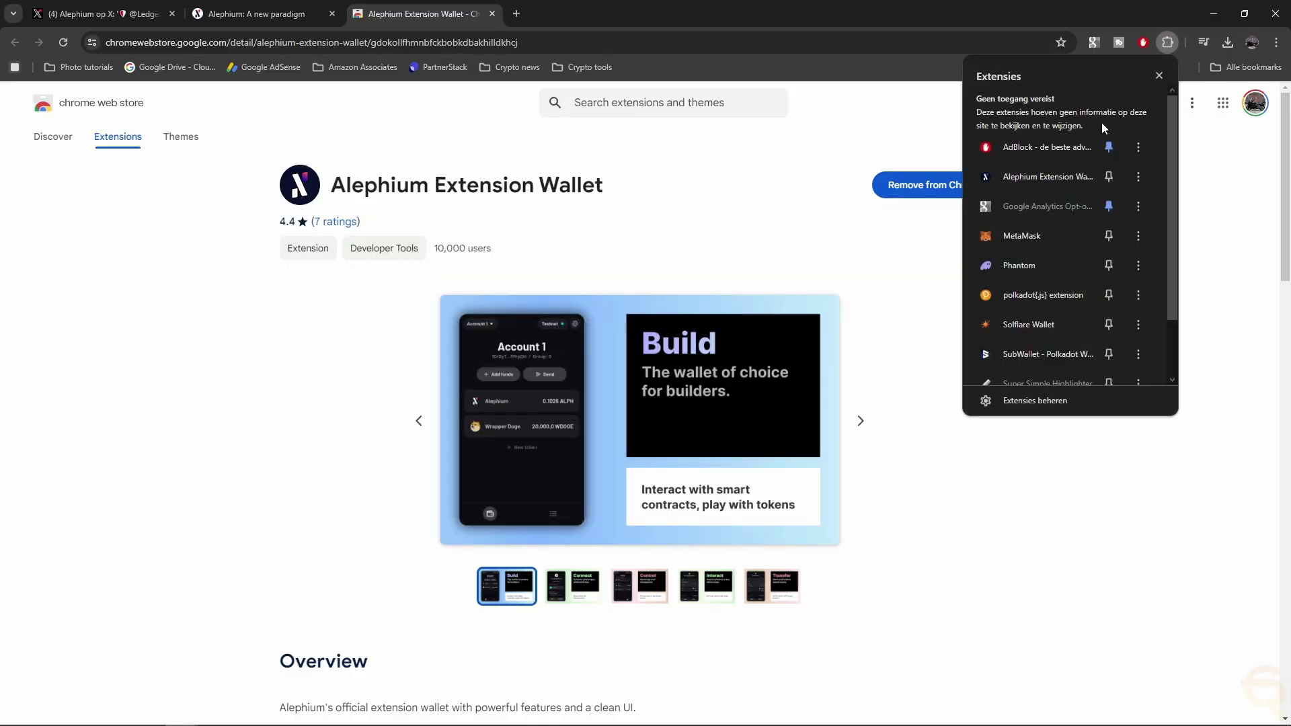
{"action": "left_click", "coordinate": [1059, 177]}
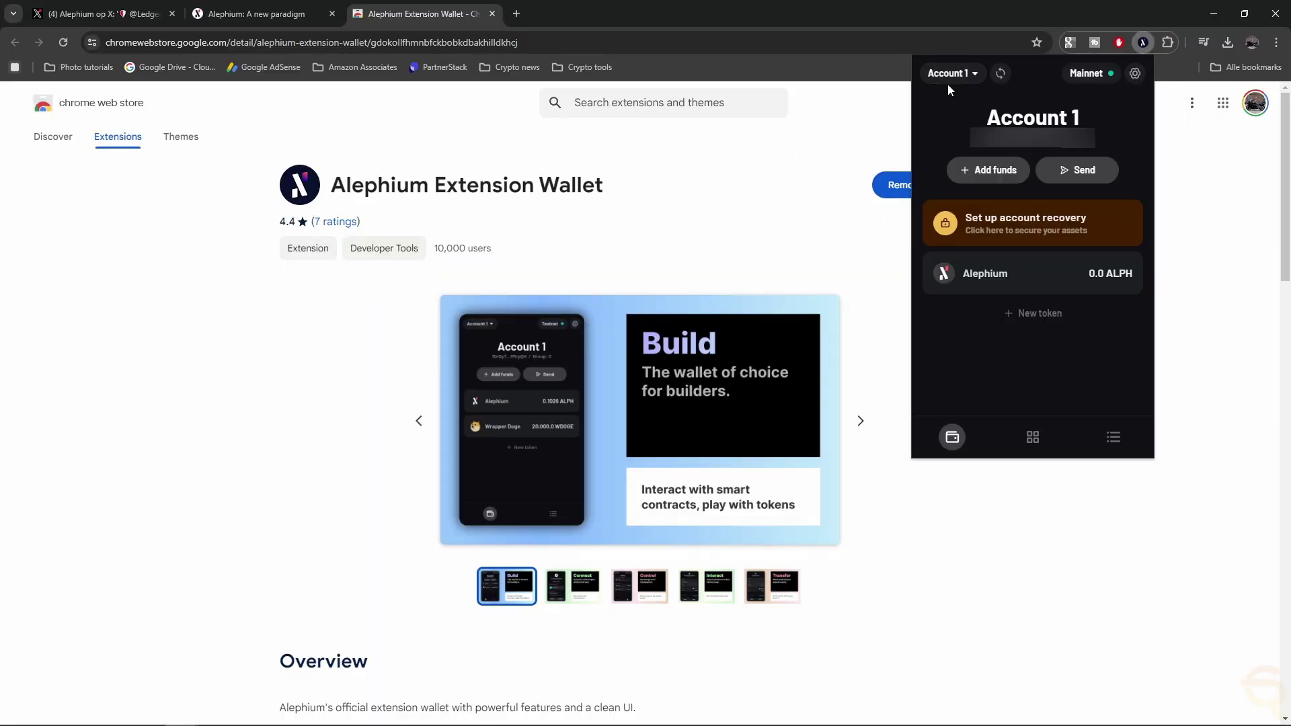
Add a new group 0 account using a Ledger hardware wallet.
{"action": "left_click", "coordinate": [960, 75]}
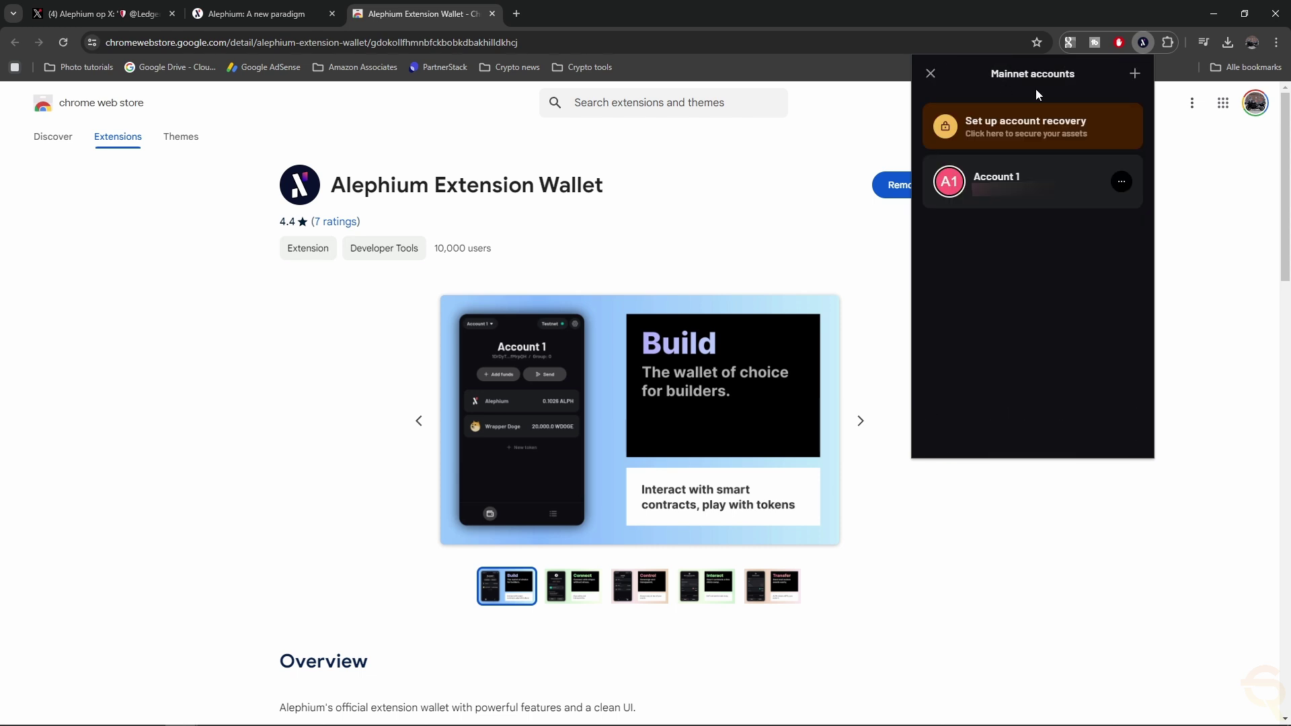
{"action": "left_click", "coordinate": [1135, 75]}
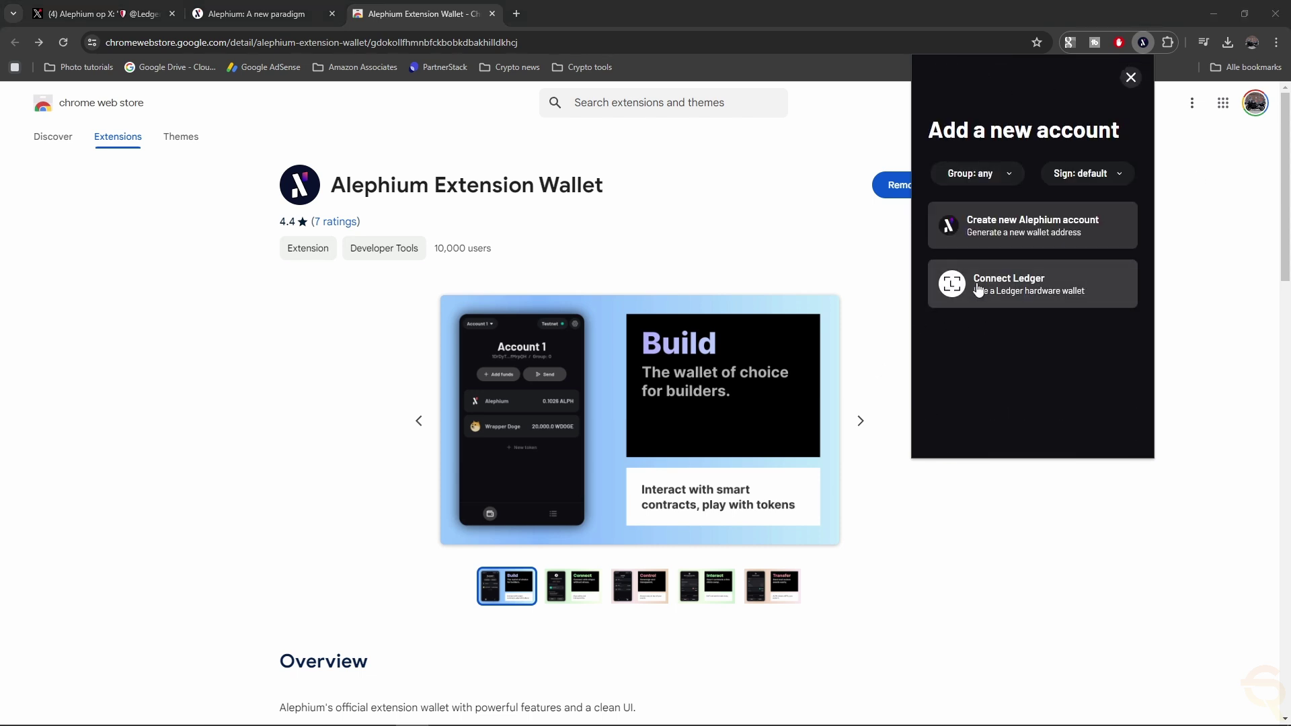
{"action": "left_click", "coordinate": [1002, 177]}
{"action": "left_click", "coordinate": [977, 238]}
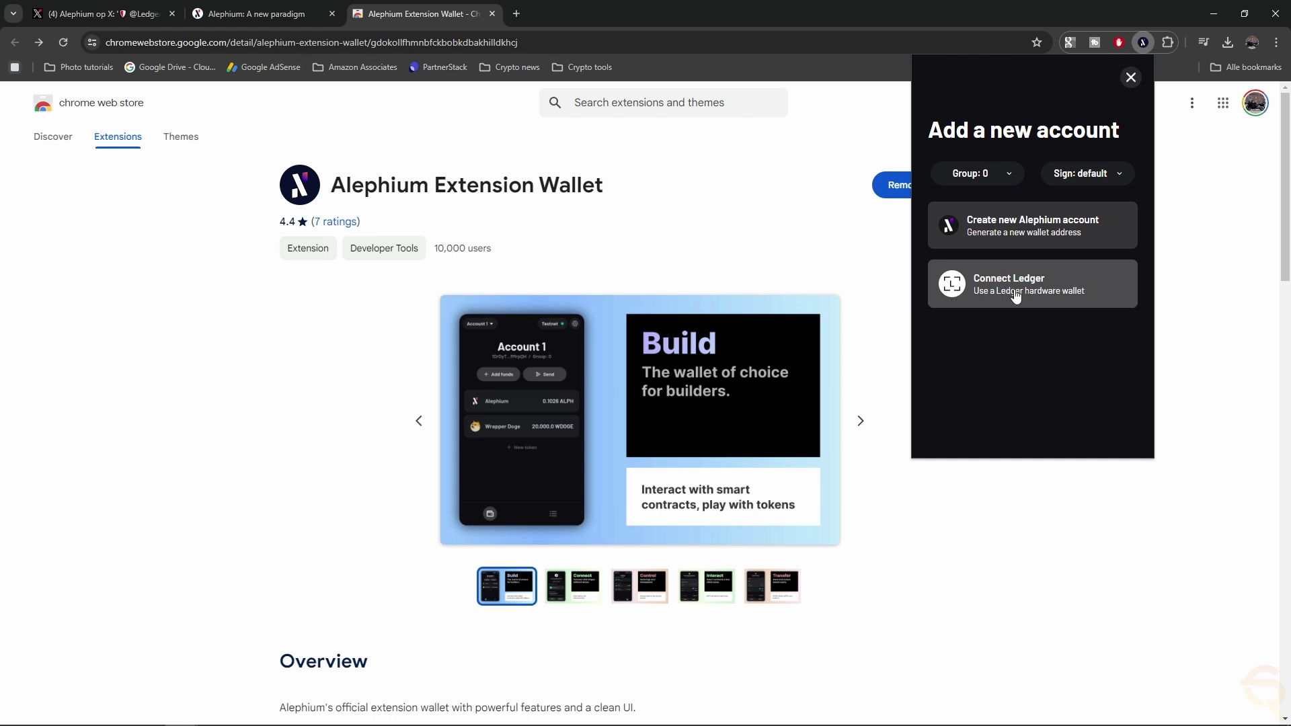
{"action": "left_click", "coordinate": [1003, 291]}
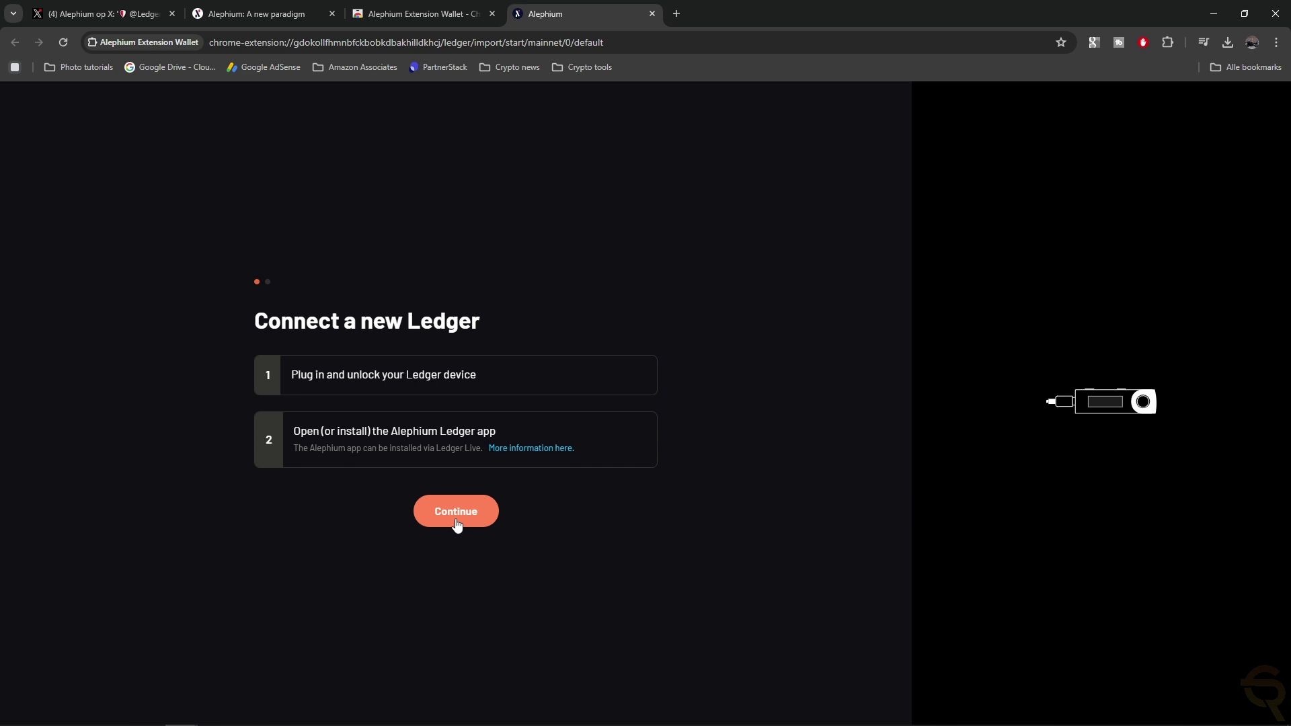
Continue through the Ledger connection and finish importing the Ledger 2 account.
{"action": "left_click", "coordinate": [457, 526]}
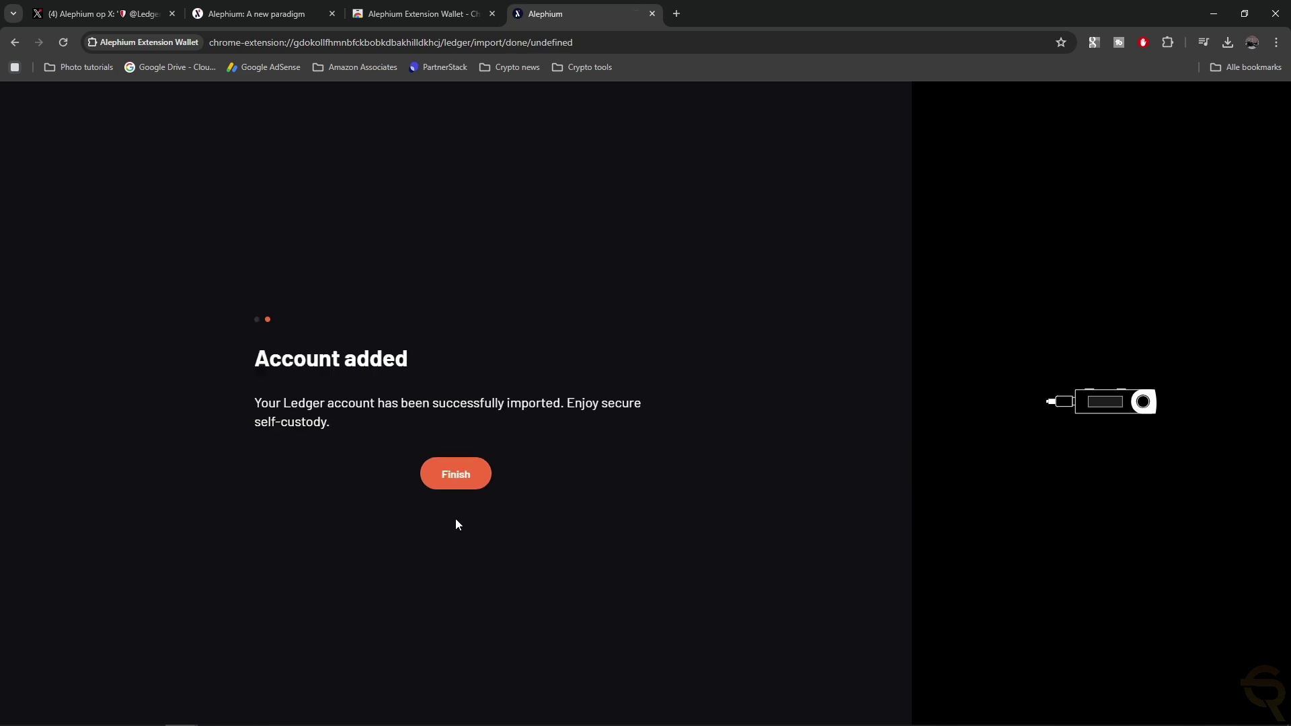
{"action": "left_click", "coordinate": [457, 475]}
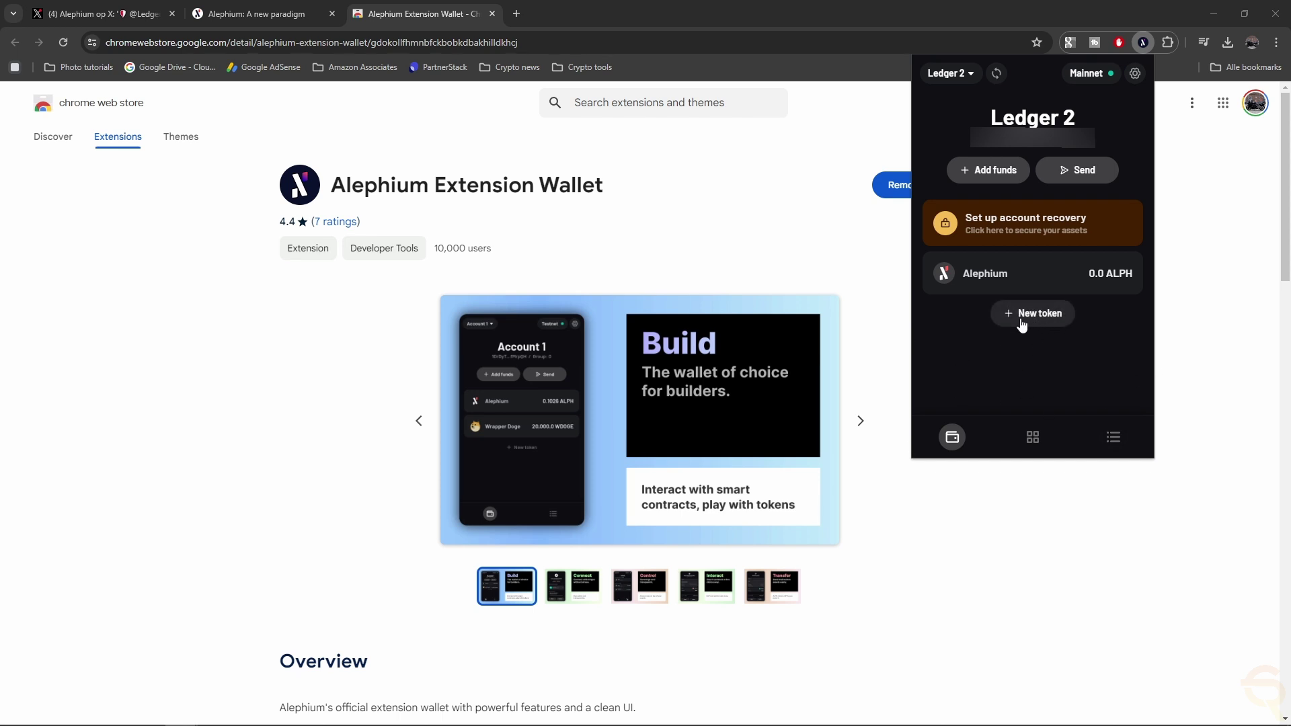
Show the Ledger 2 receiving address and verify it on the Ledger device.
{"action": "left_click", "coordinate": [995, 172]}
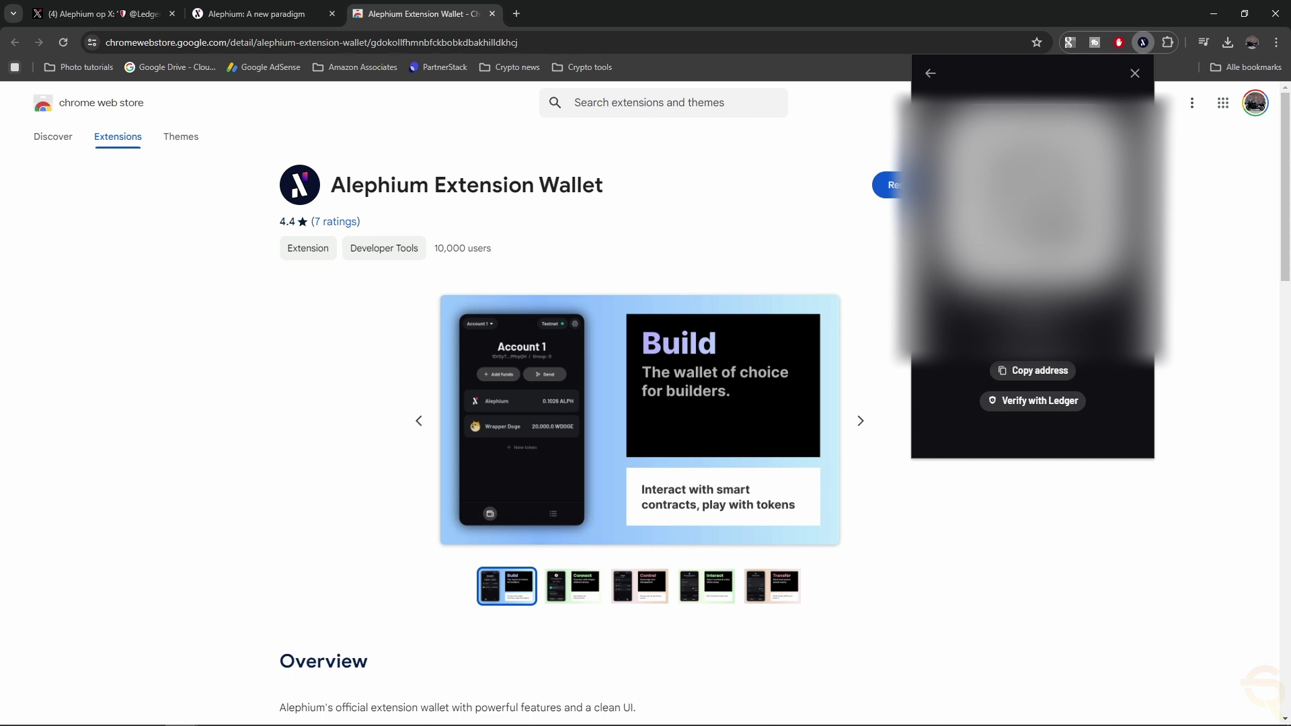
{"action": "left_click", "coordinate": [1038, 413]}
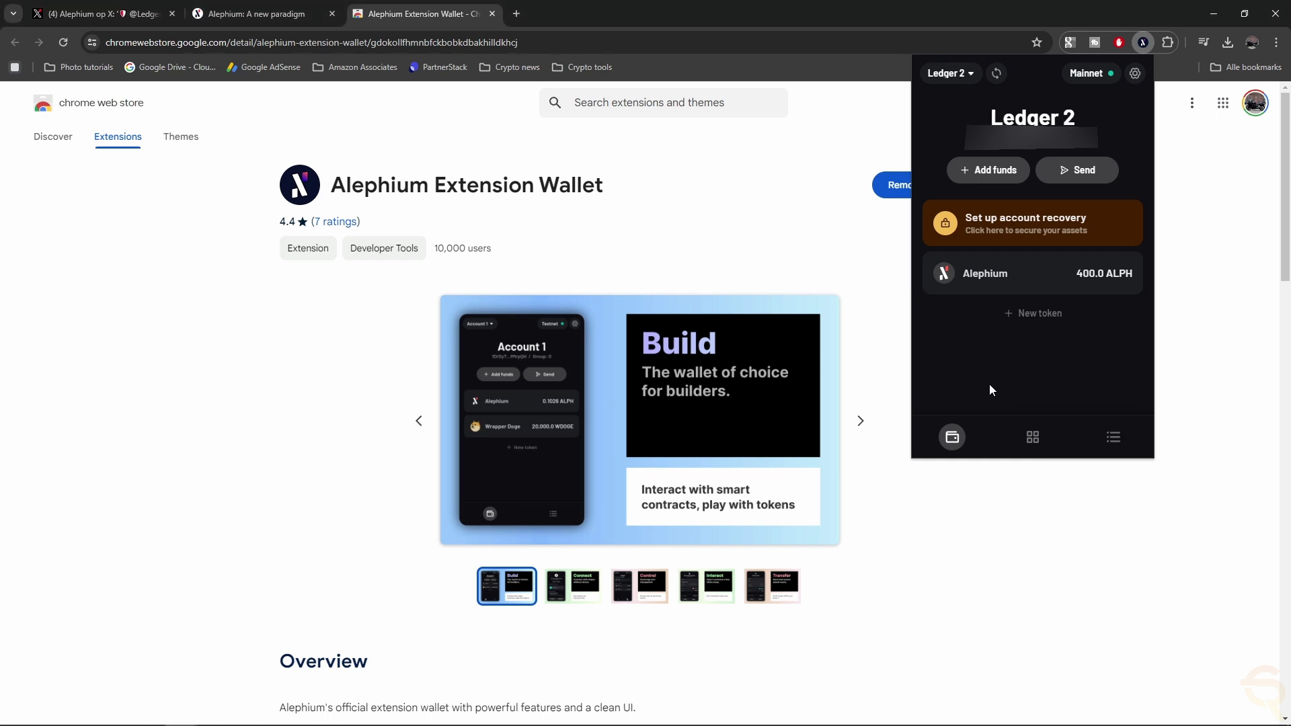
Start a send of 1 ALPH from the Ledger account and paste the recipient address.
{"action": "left_click", "coordinate": [970, 278]}
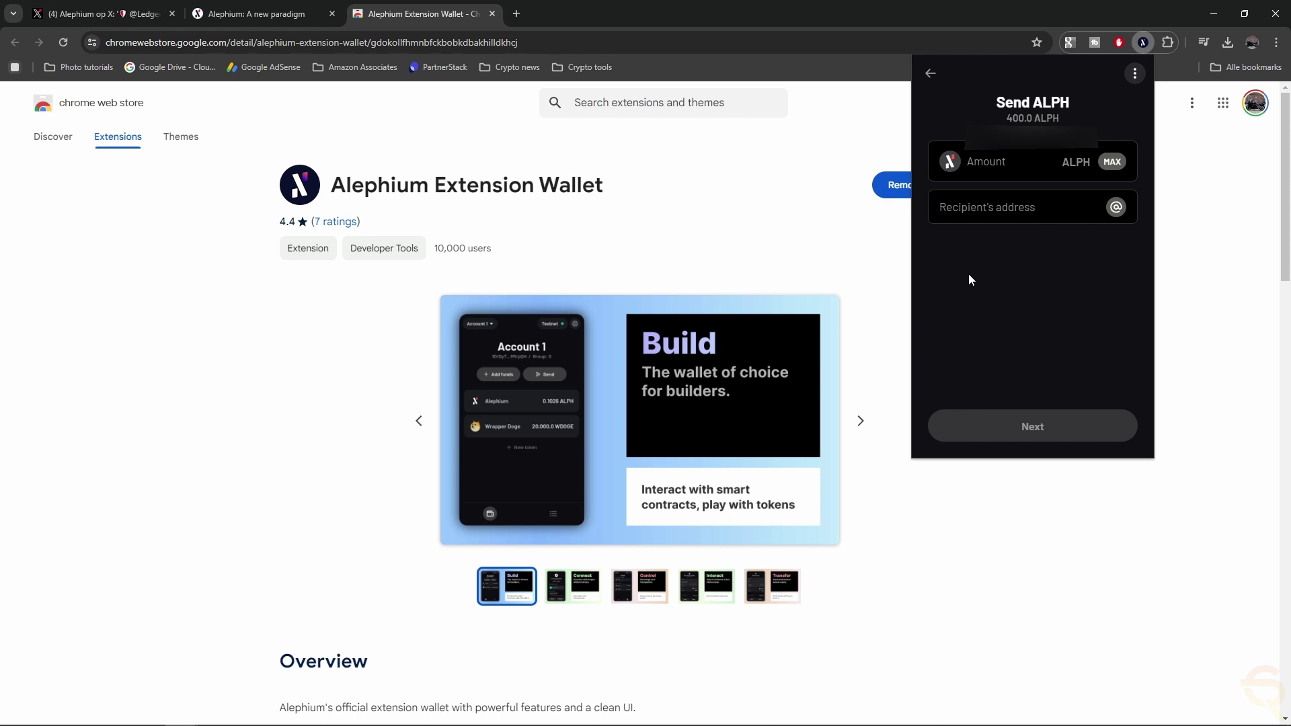
{"action": "left_click", "coordinate": [991, 165]}
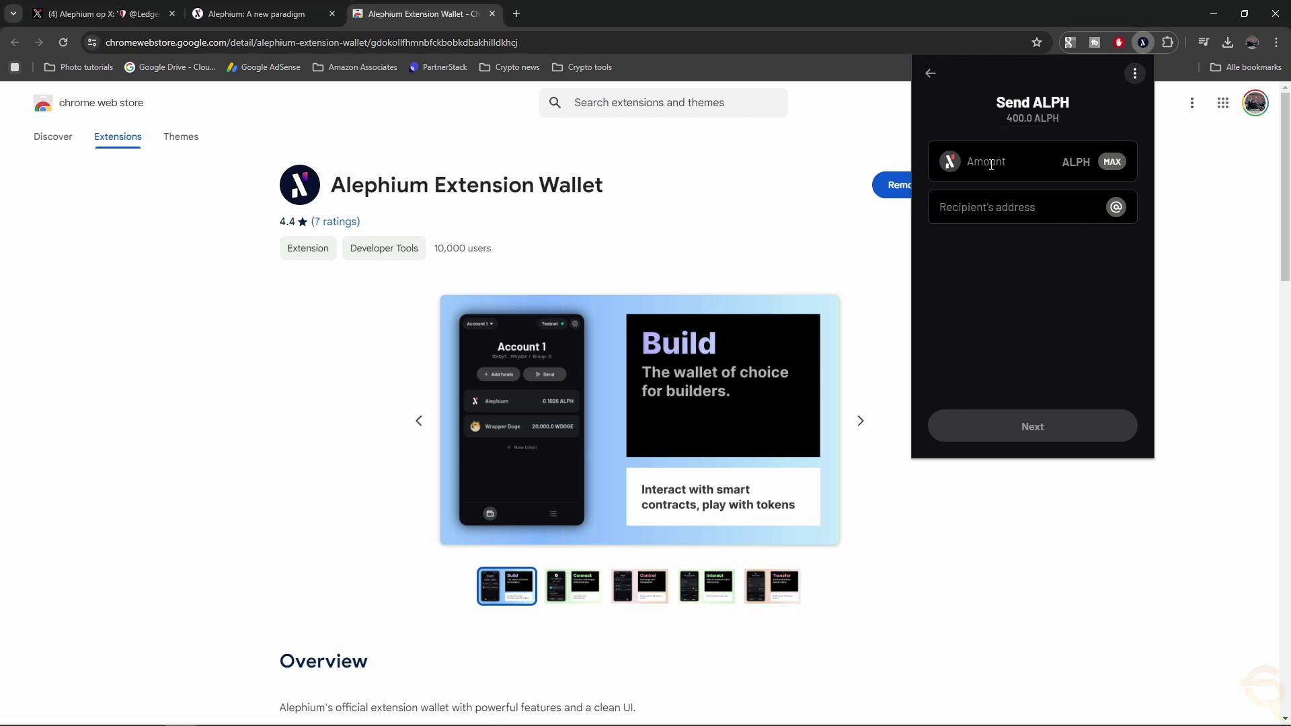
{"action": "type", "text": "1"}
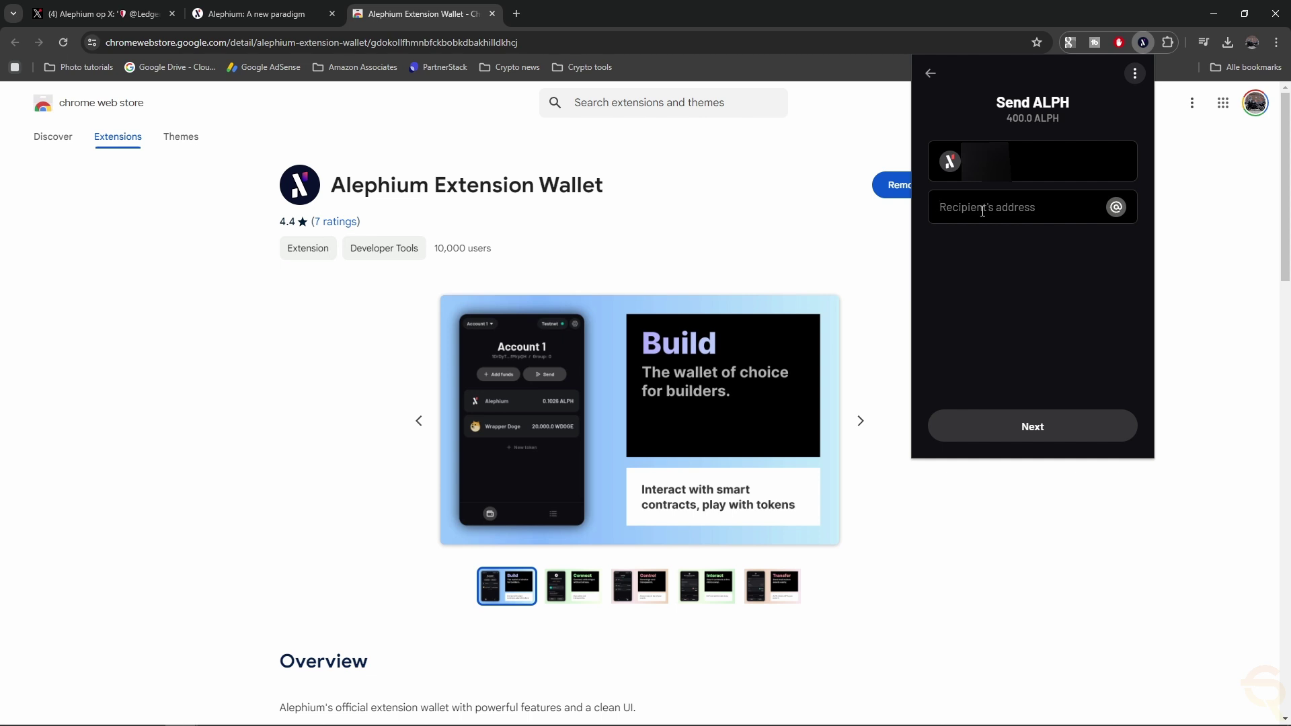
{"action": "key", "text": "ctrl+v"}
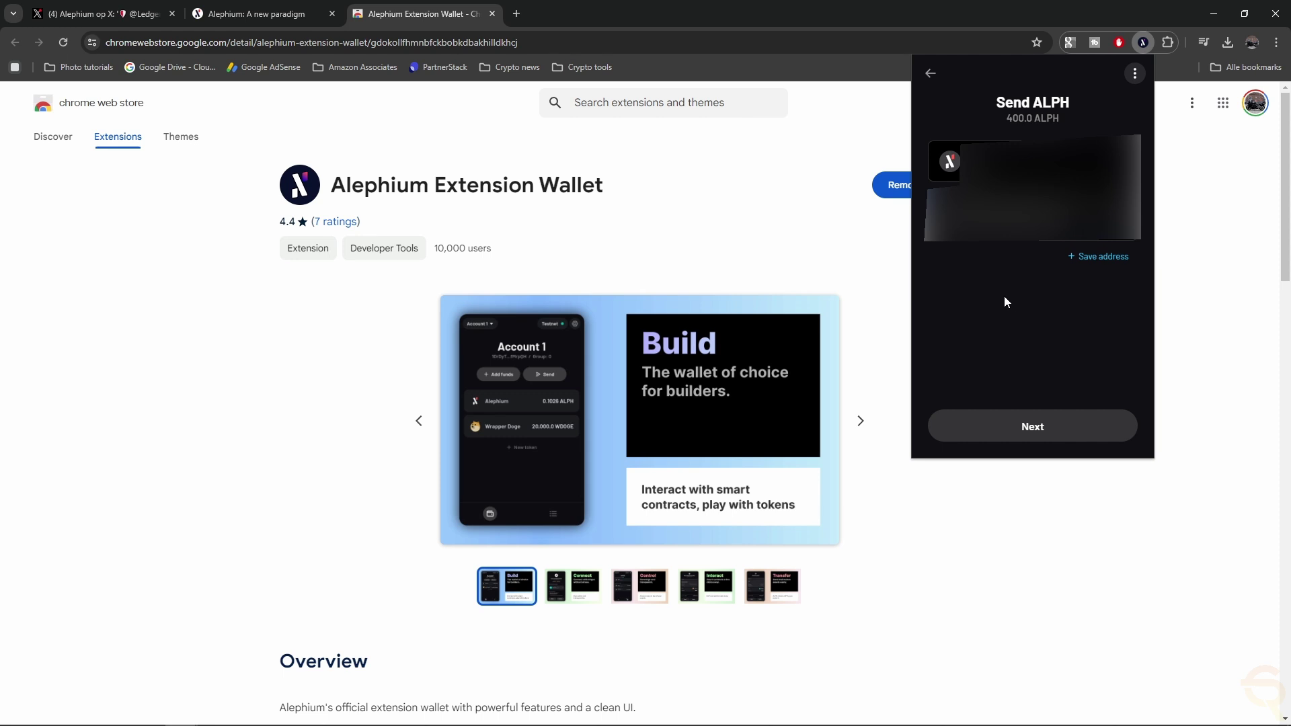
Save the recipient address as a contact named 'Main Alephium wallet'.
{"action": "left_click", "coordinate": [1100, 256]}
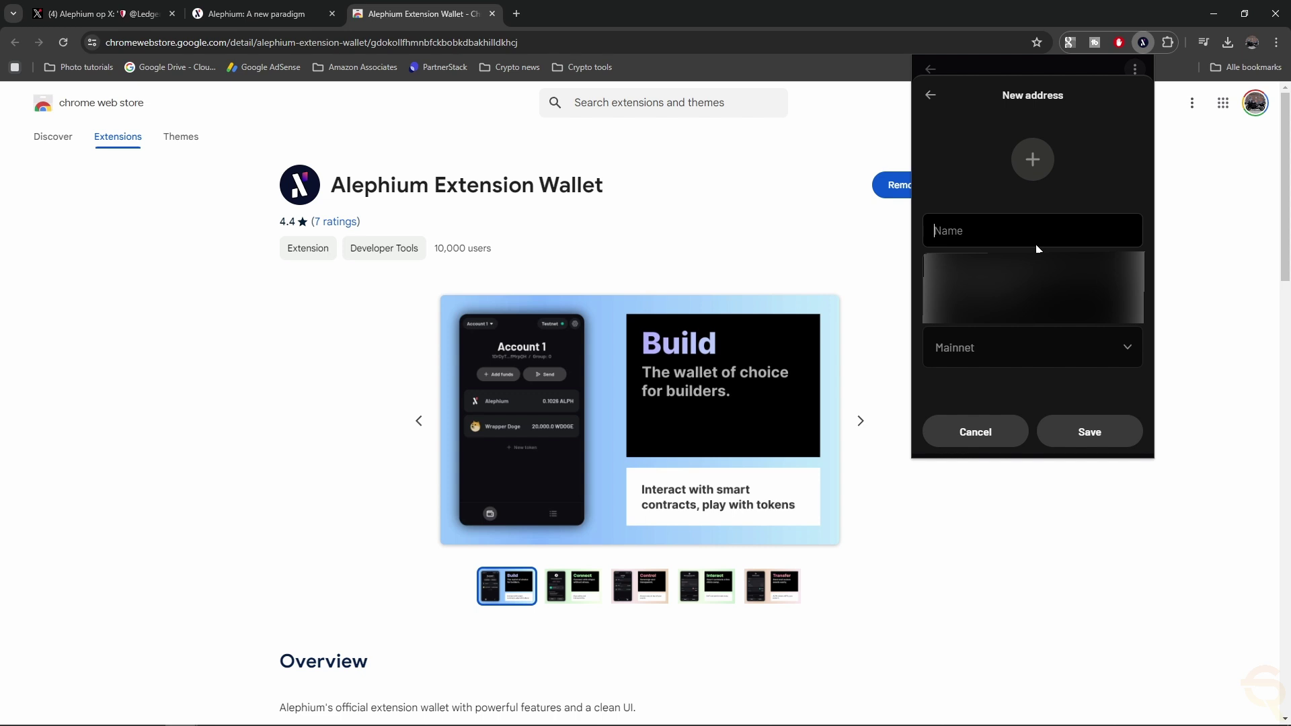
{"action": "type", "text": "Main Alephium wallet"}
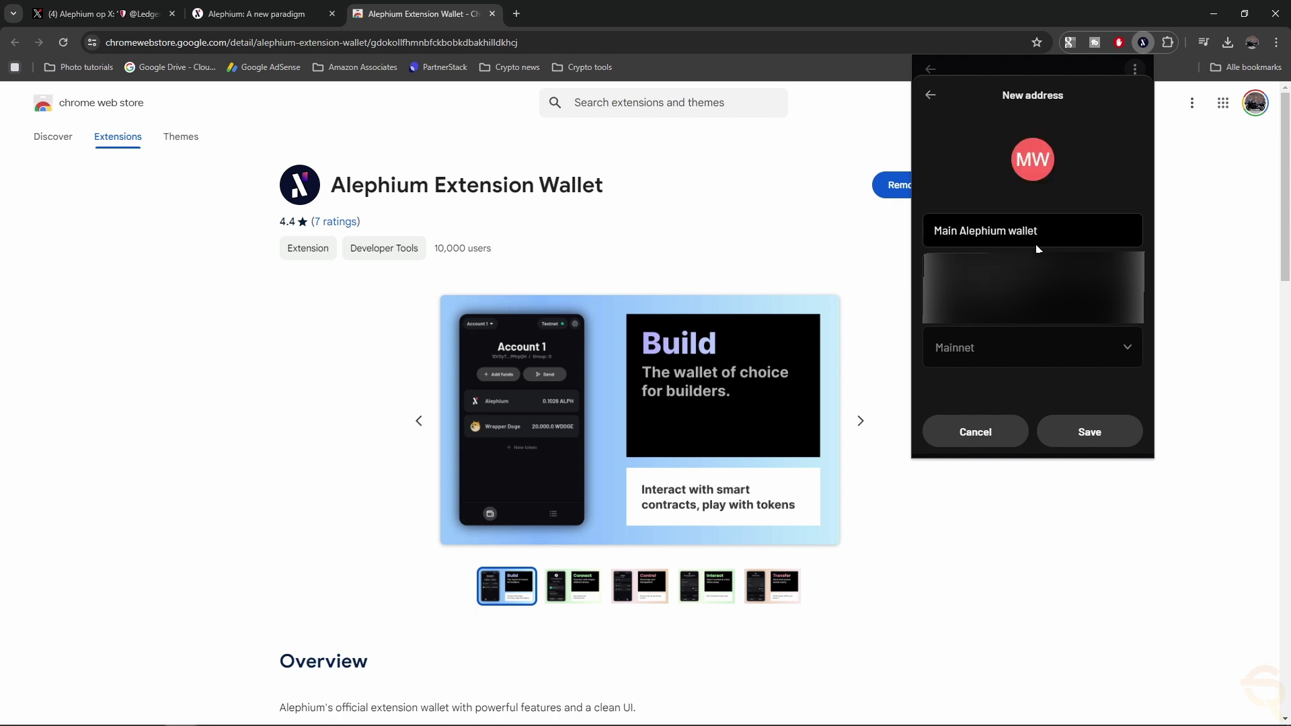
{"action": "left_click", "coordinate": [1100, 443]}
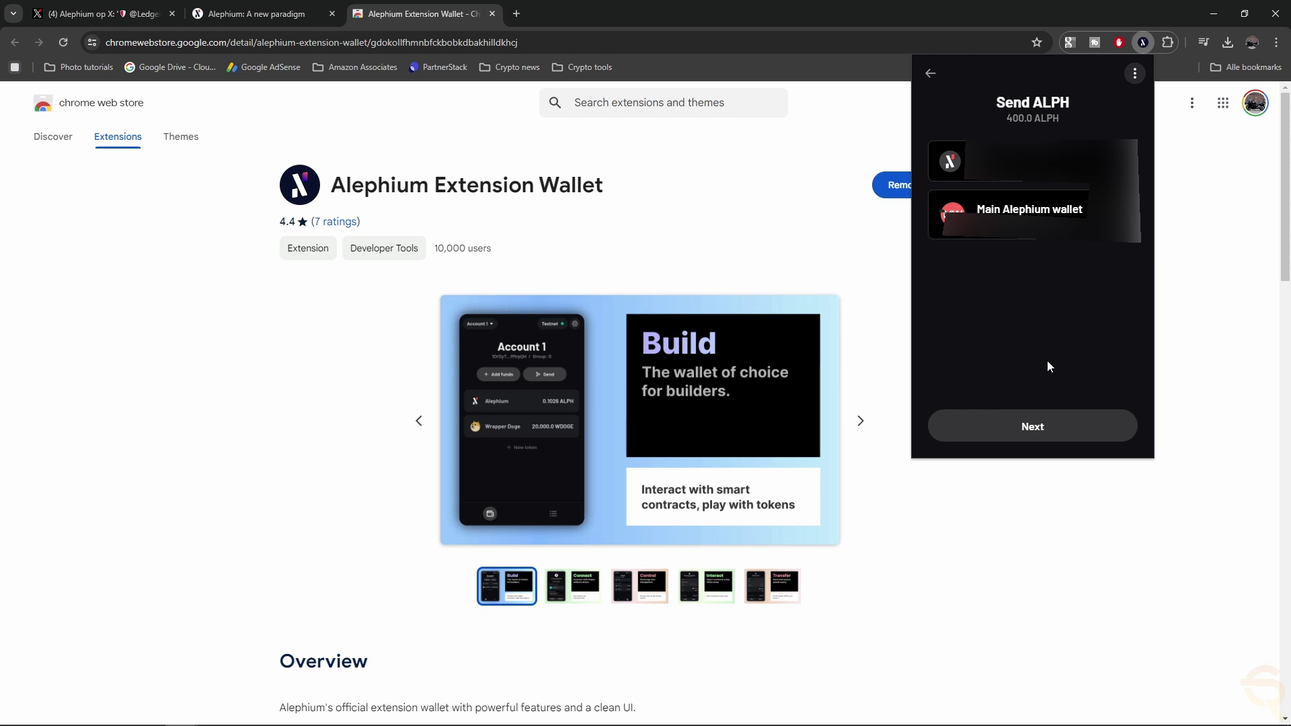
Review the 1 ALPH transfer, sign it with the Ledger, and return to the Ledger 2 overview.
{"action": "left_click", "coordinate": [1039, 434]}
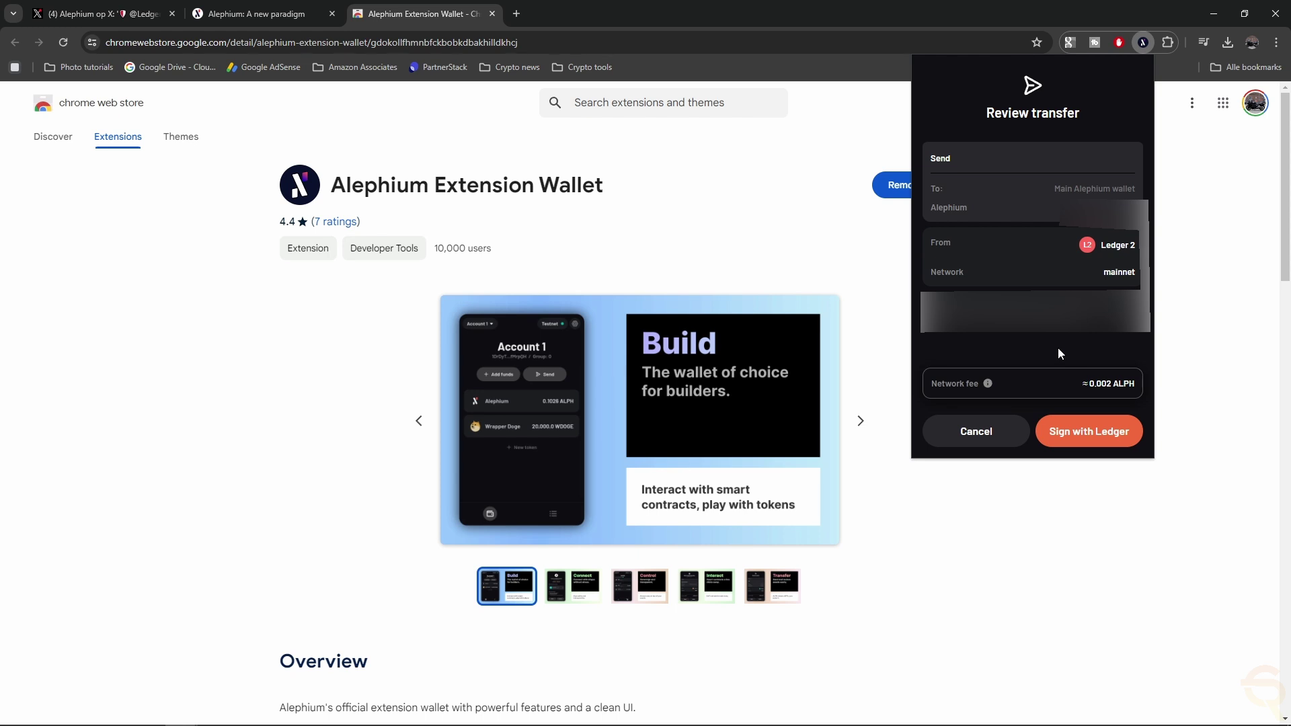
{"action": "left_click", "coordinate": [1086, 433]}
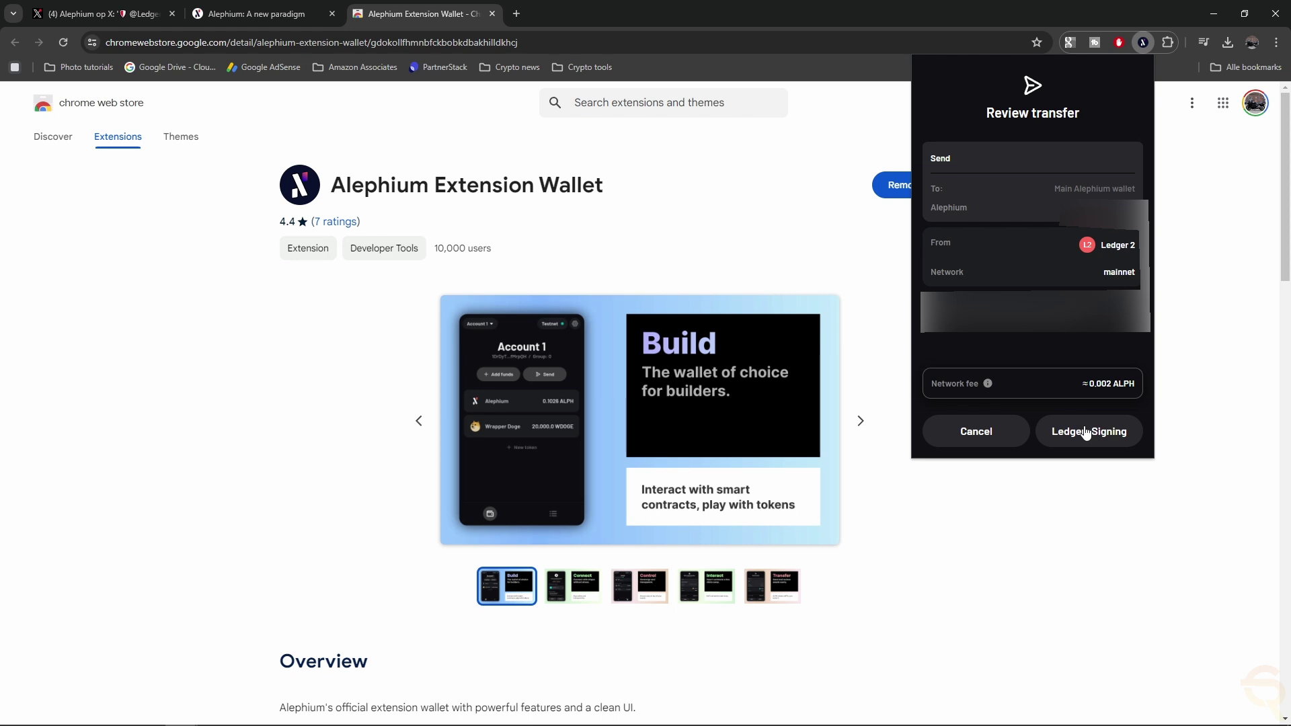
{"action": "left_click", "coordinate": [1086, 432]}
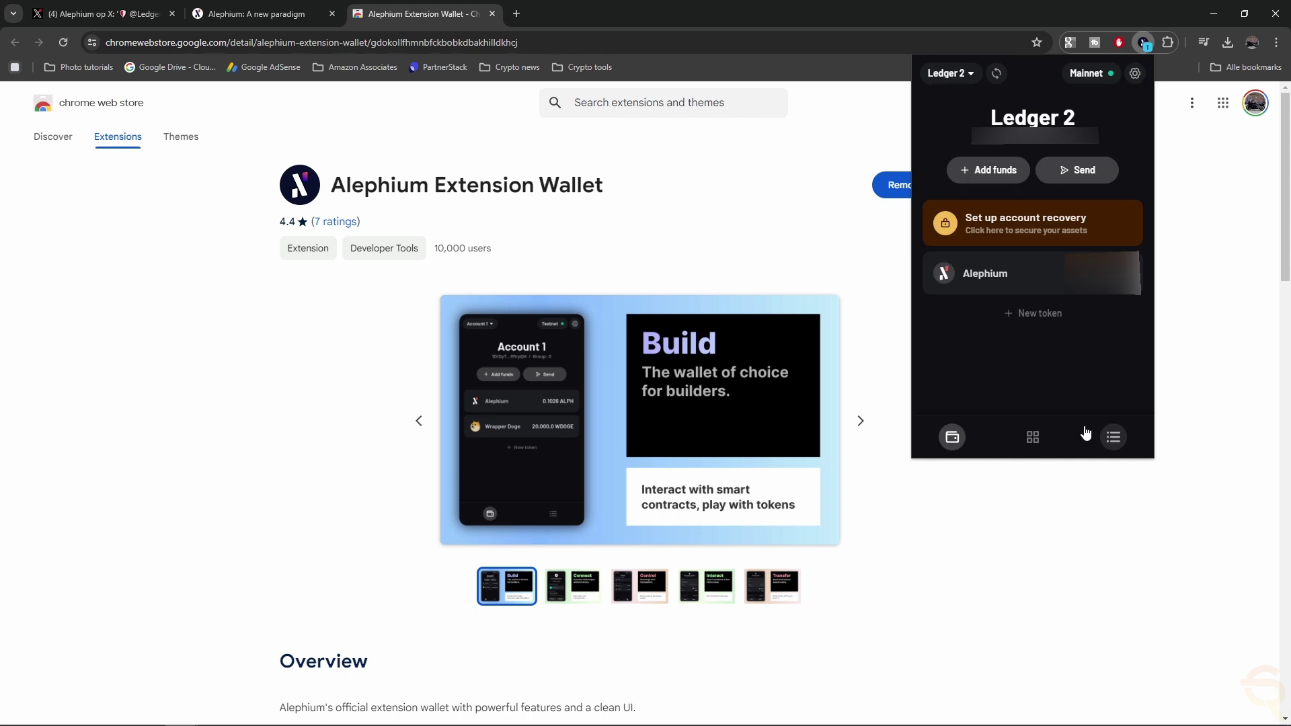
{"action": "left_click", "coordinate": [997, 77]}
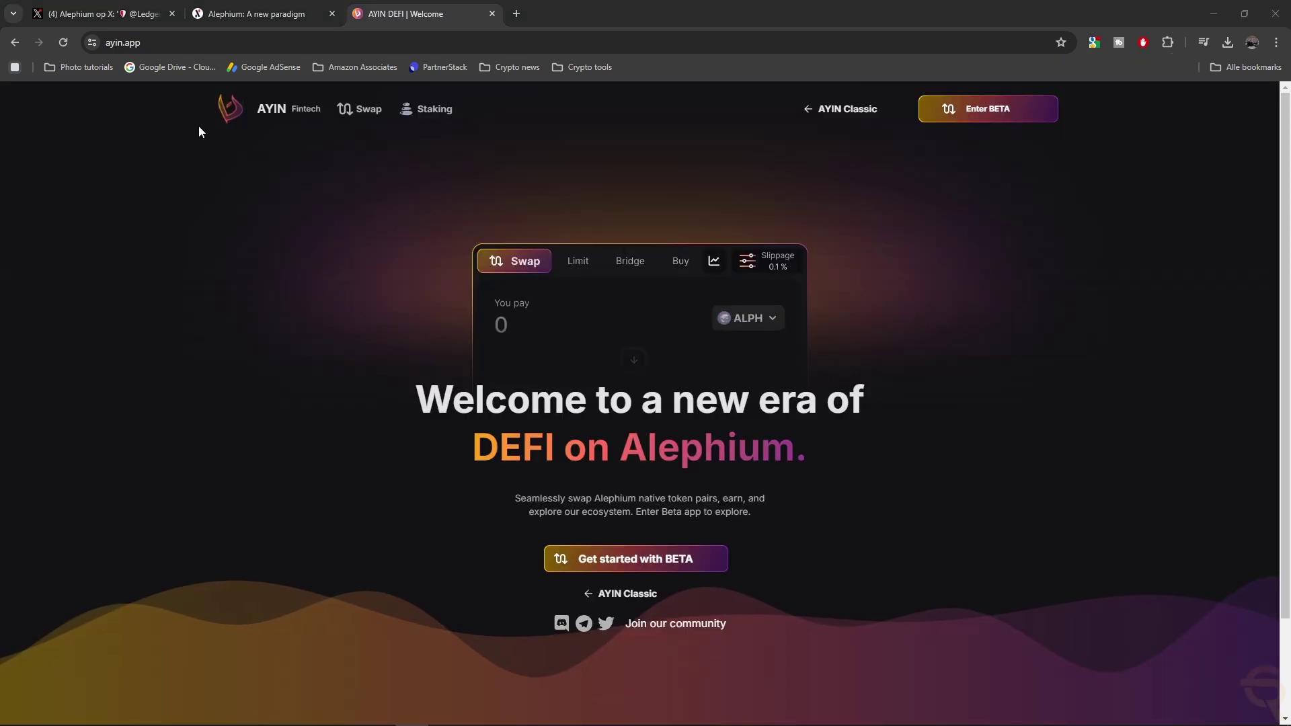
Enter the AYIN beta and connect the Ledger account via the Alephium extension wallet.
{"action": "left_click", "coordinate": [1003, 110]}
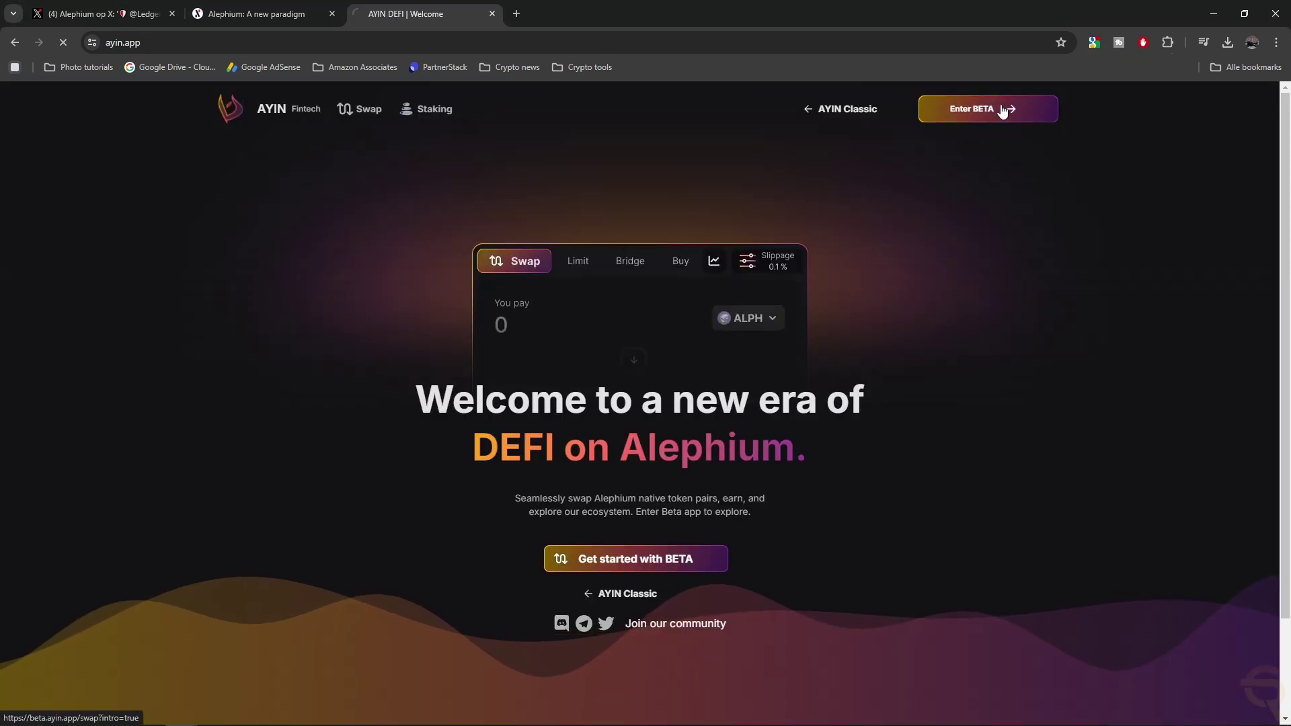
{"action": "left_click", "coordinate": [1032, 117]}
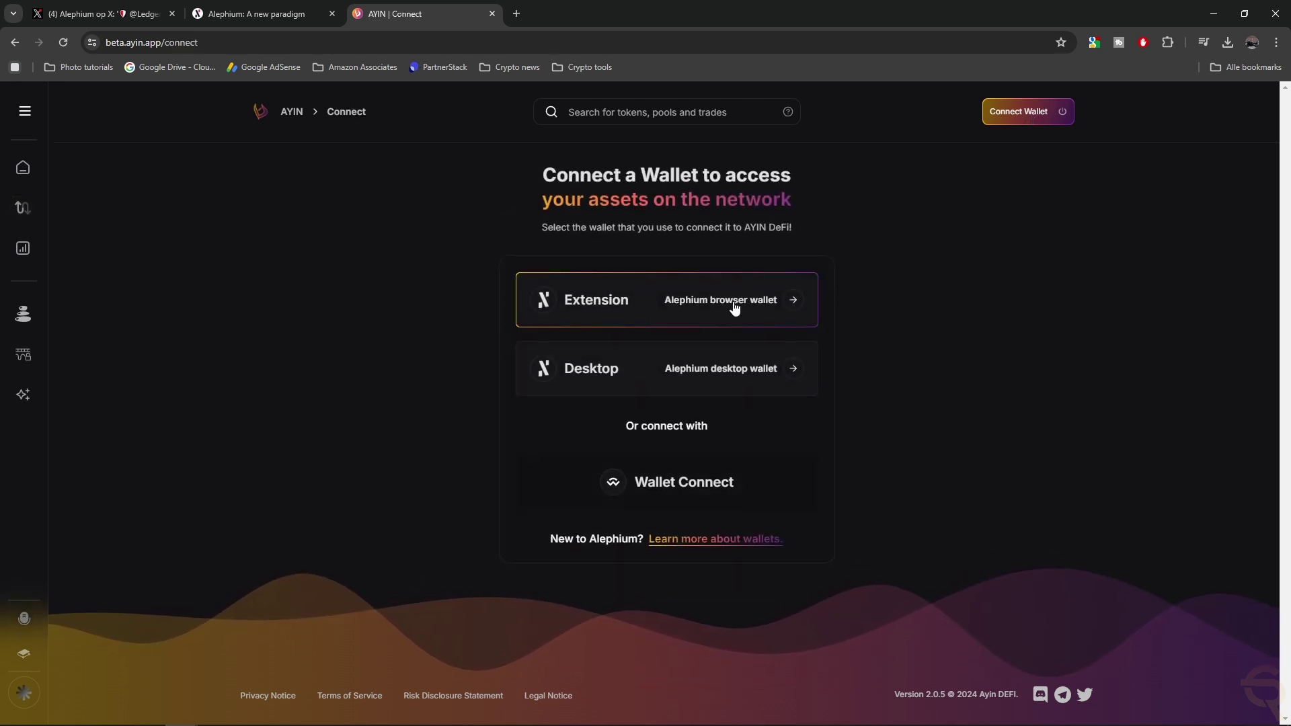
{"action": "left_click", "coordinate": [768, 300]}
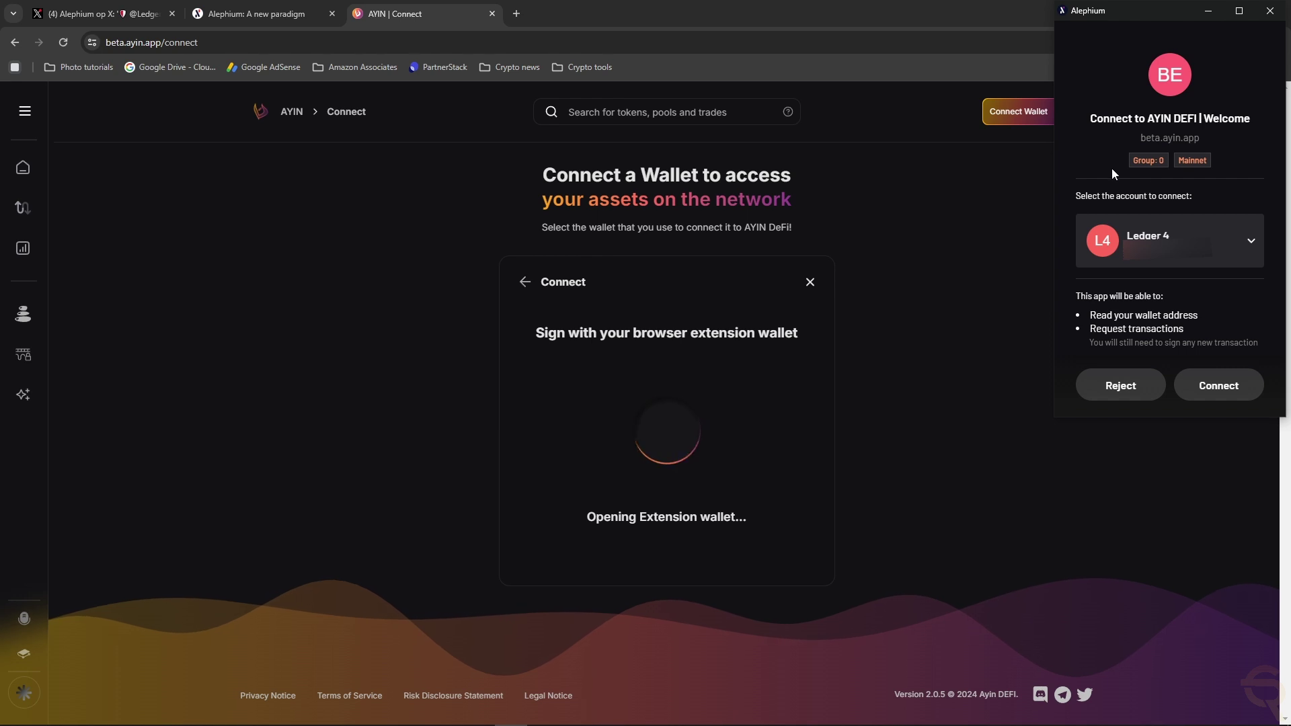
{"action": "left_click", "coordinate": [1014, 256]}
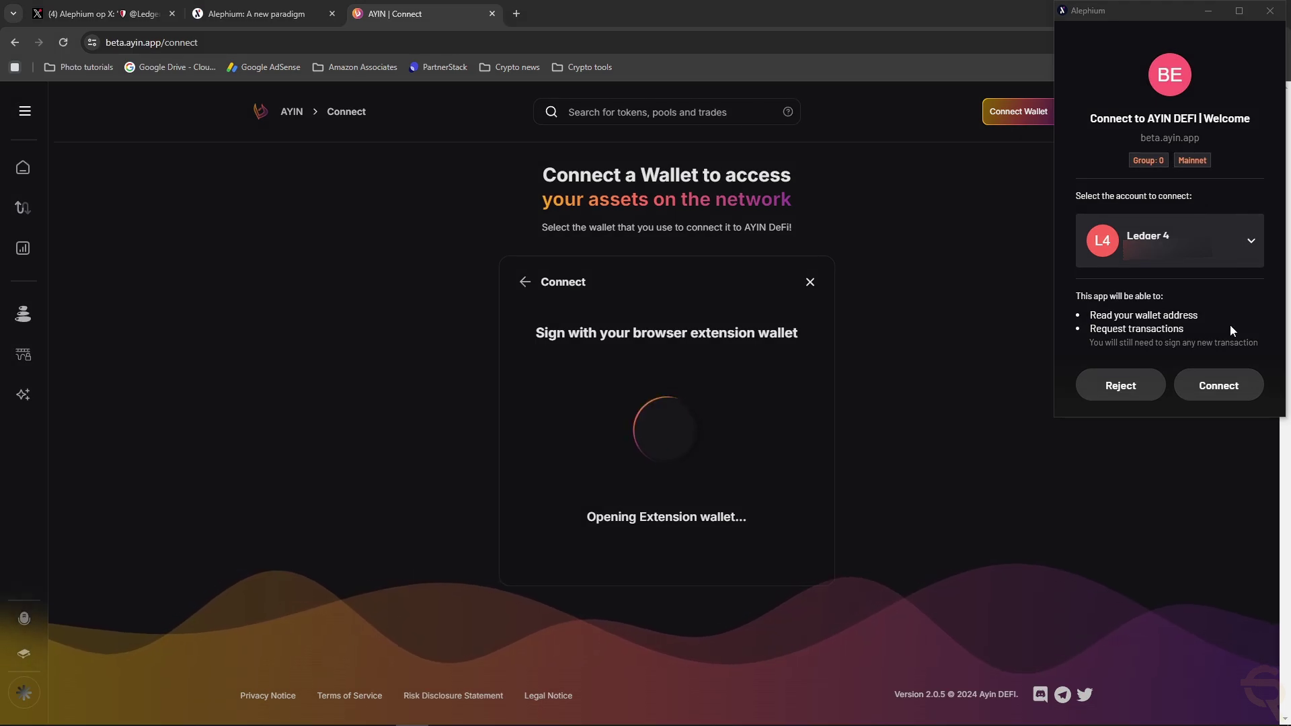
{"action": "left_click", "coordinate": [1215, 388]}
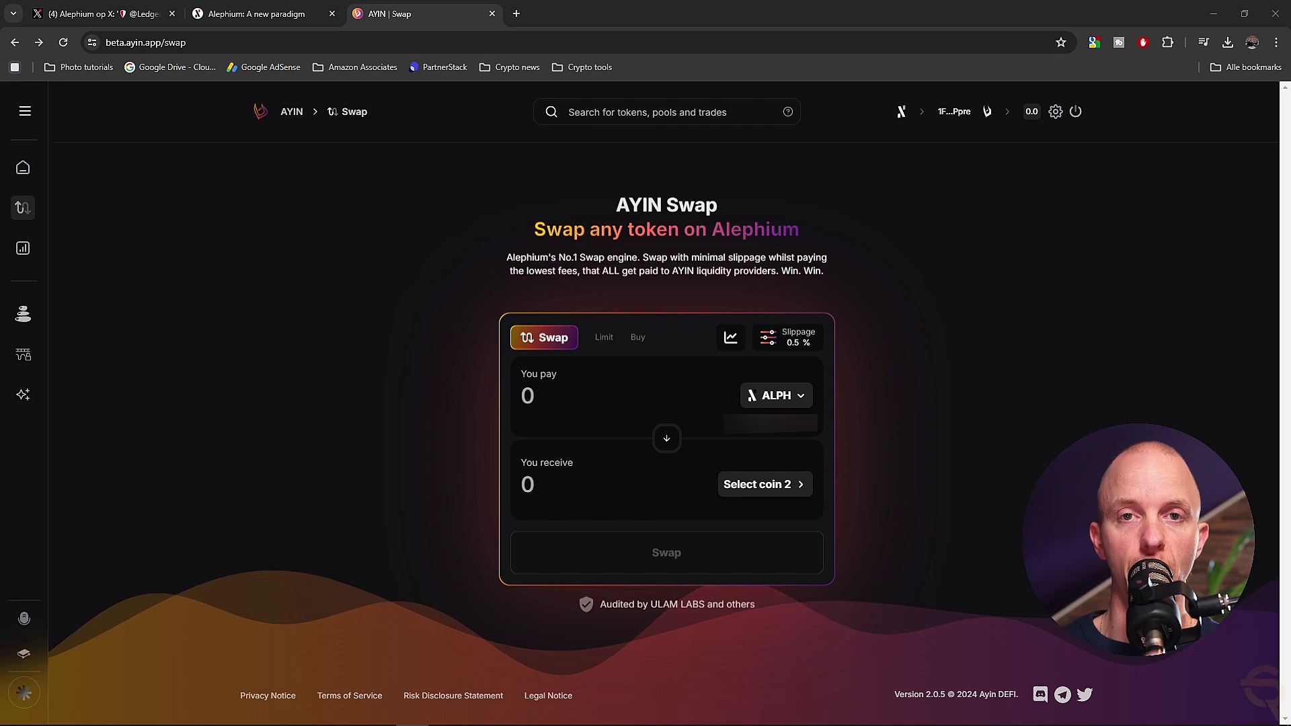
Enter 10 ALPH to pay and choose AYIN to receive, quoting 2.1356 AYIN.
{"action": "left_click", "coordinate": [541, 403]}
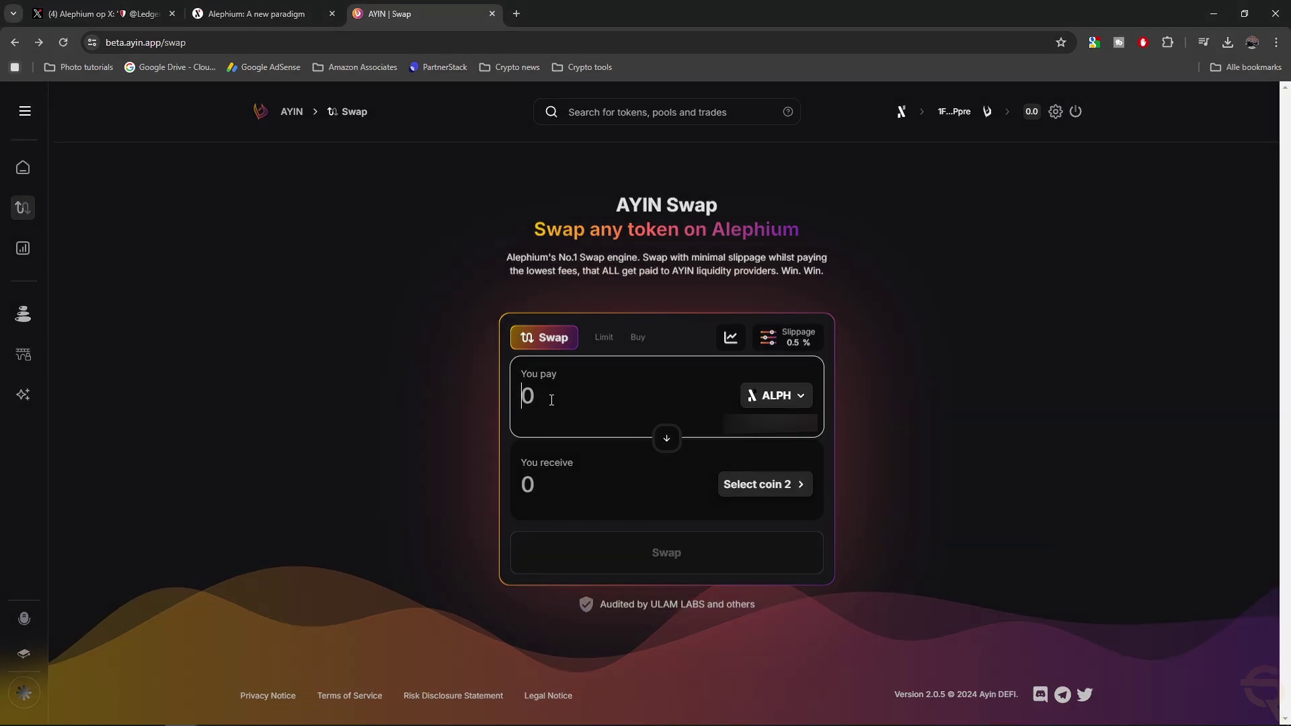
{"action": "type", "text": "10"}
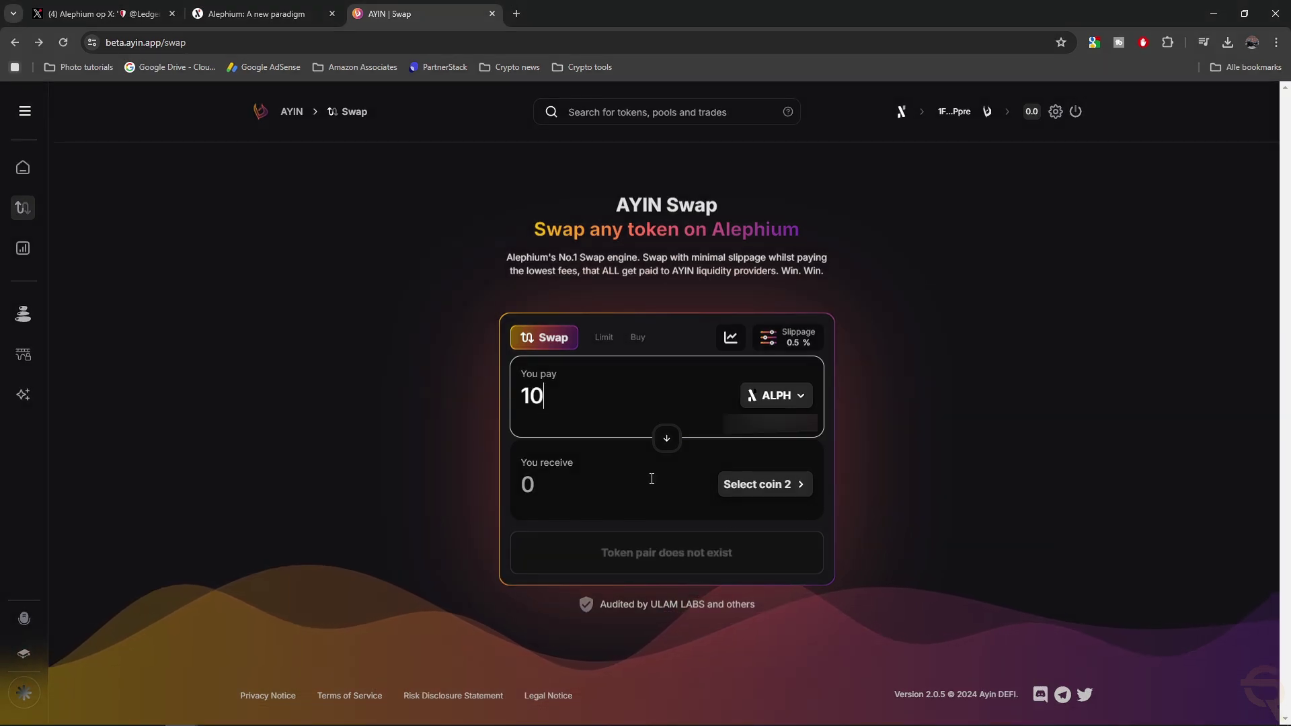
{"action": "left_click", "coordinate": [784, 484]}
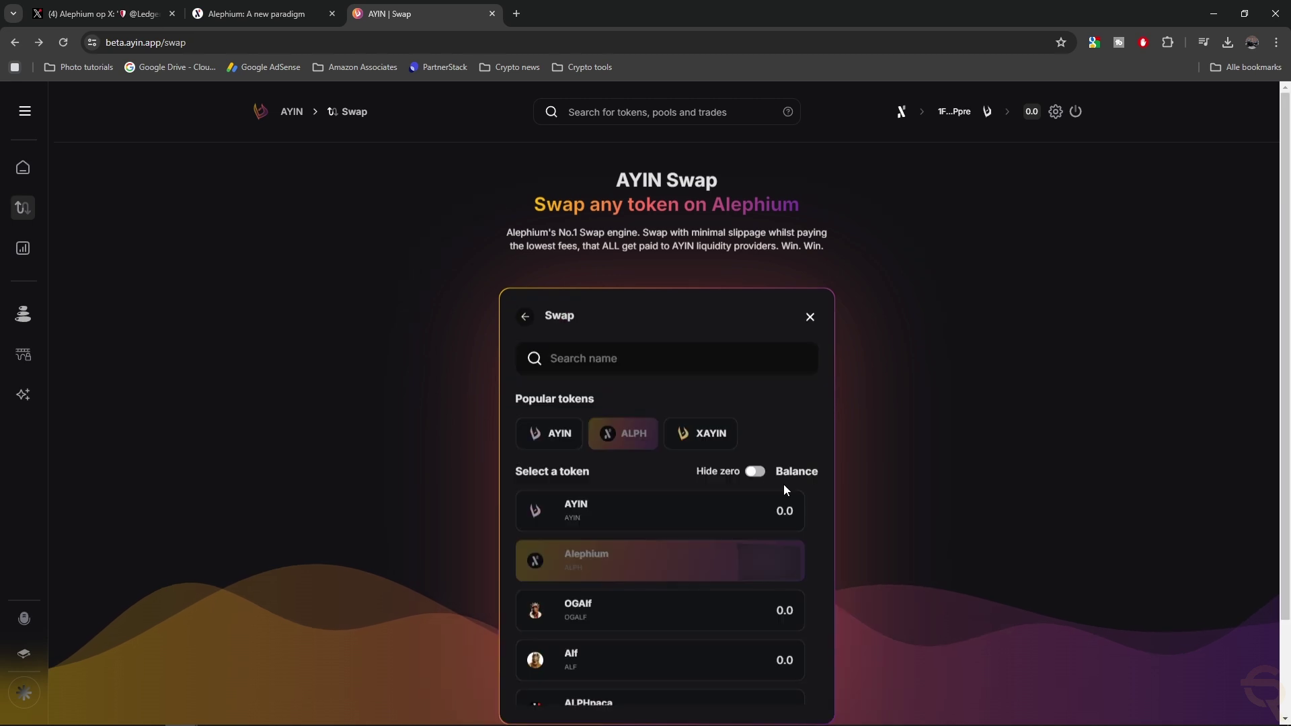
{"action": "left_click", "coordinate": [603, 509]}
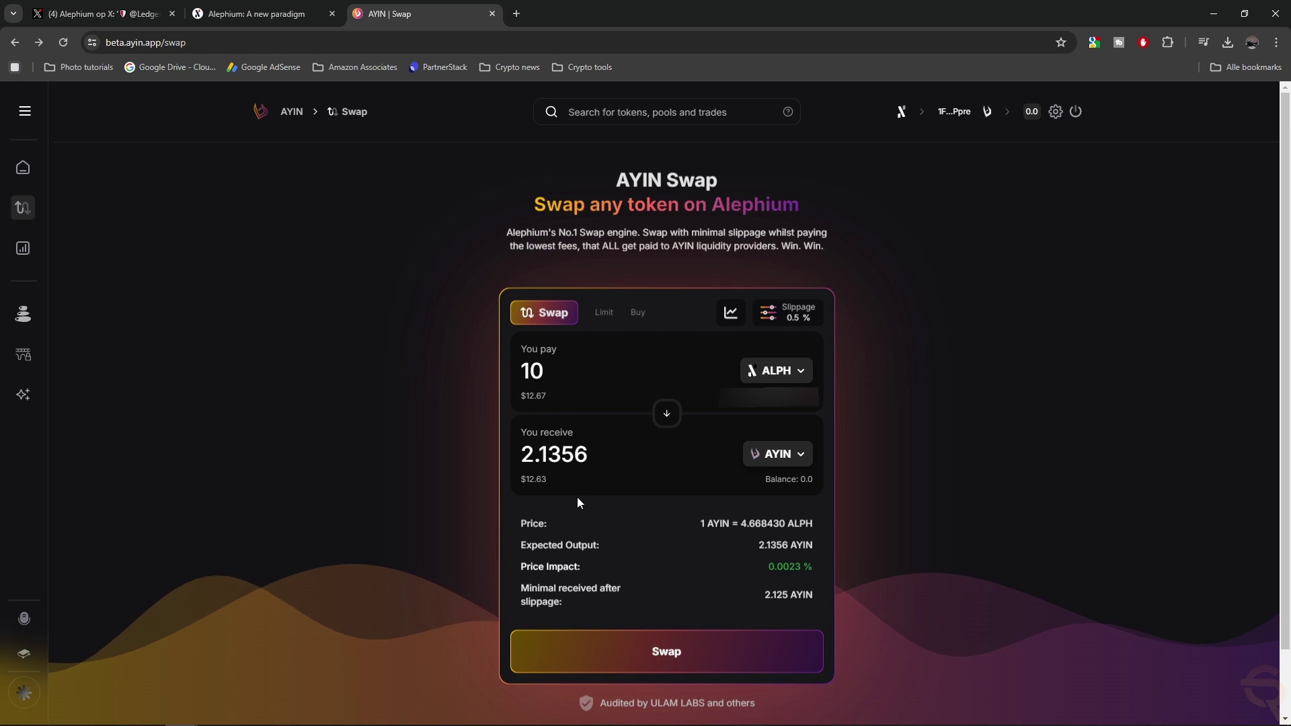
Submit the 10 ALPH to AYIN swap and sign it with the Ledger.
{"action": "left_click", "coordinate": [665, 652]}
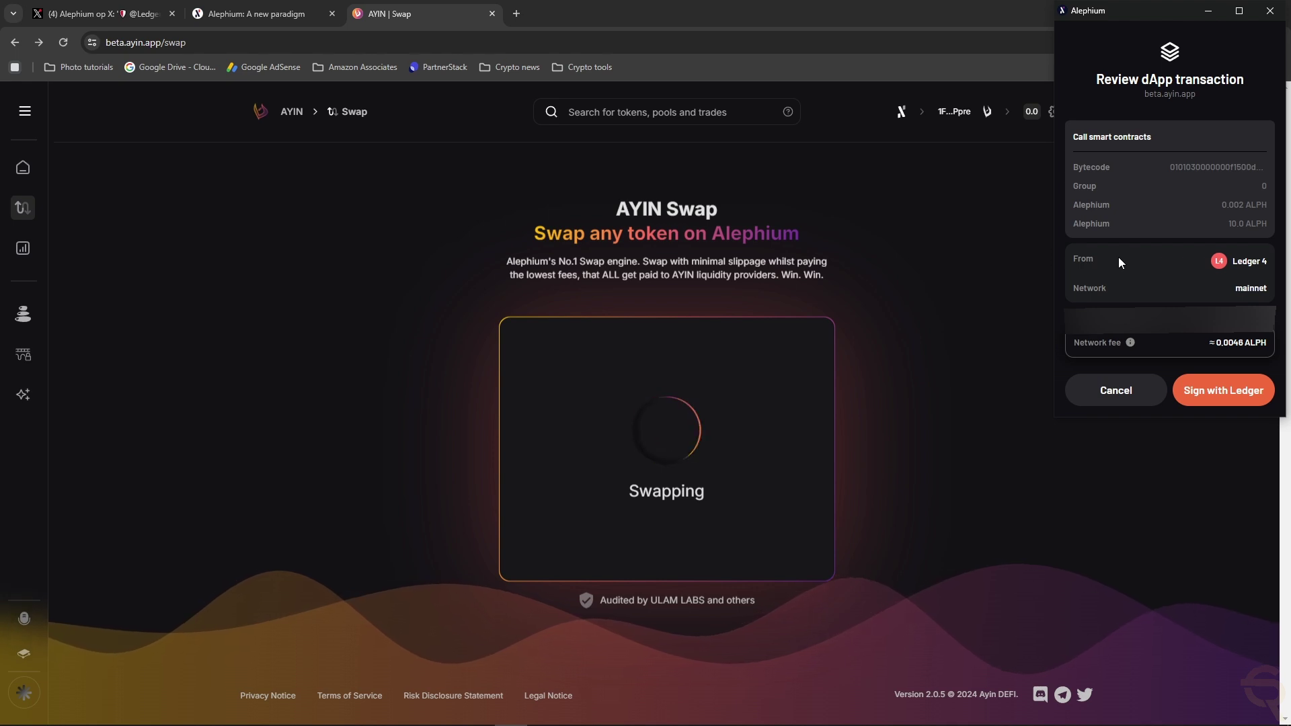
{"action": "left_click", "coordinate": [1238, 393]}
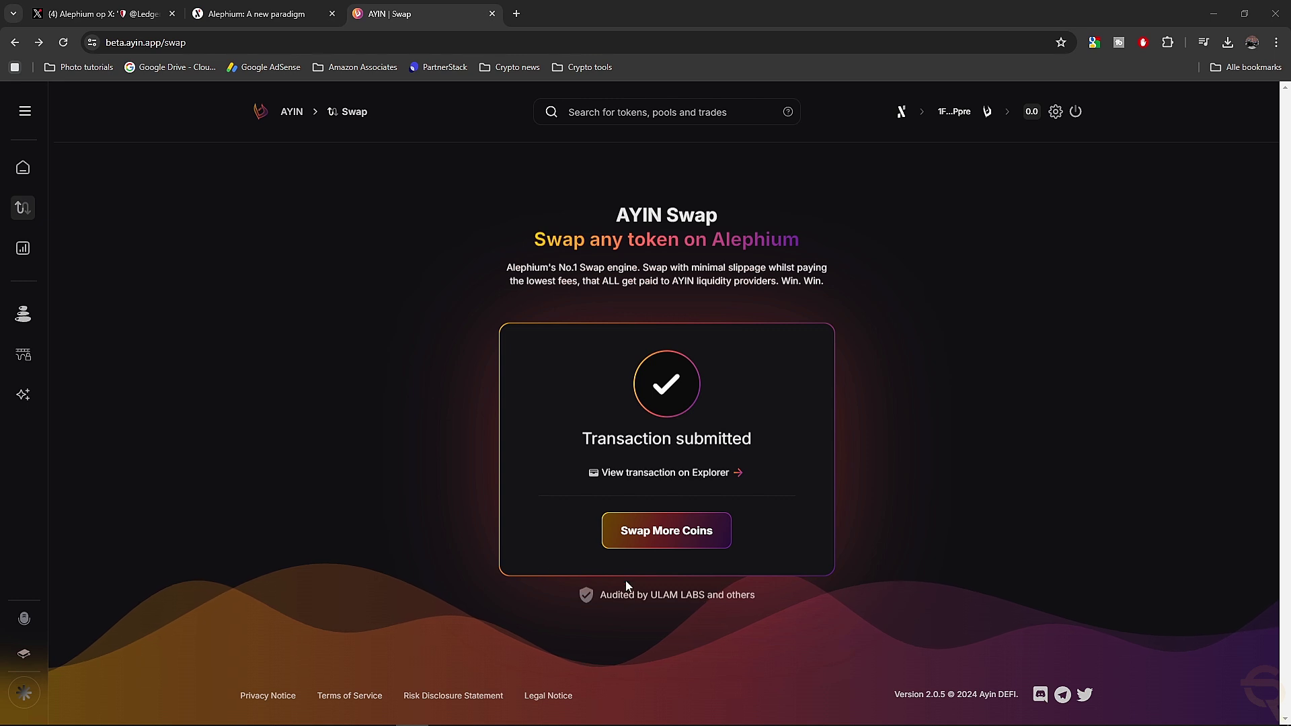
Start a new swap with AYIN as the paying token, showing its 2.1338 balance.
{"action": "left_click", "coordinate": [671, 537]}
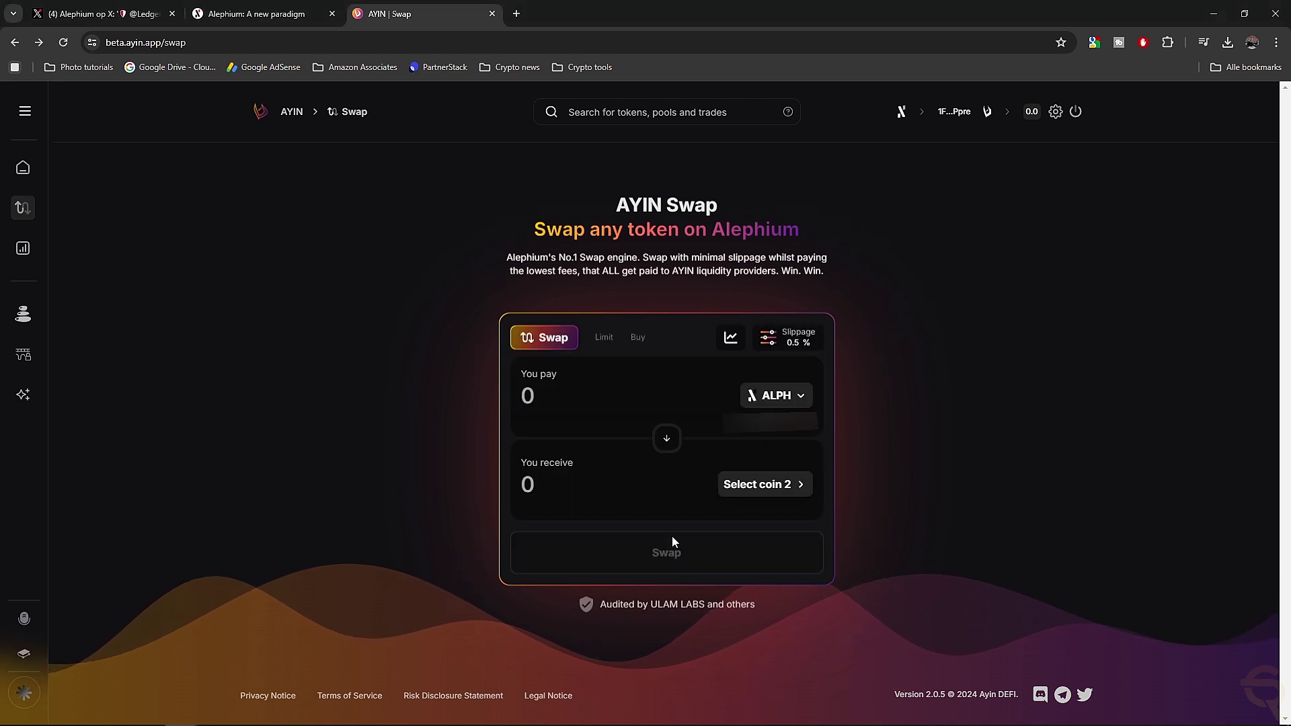
{"action": "left_click", "coordinate": [795, 396]}
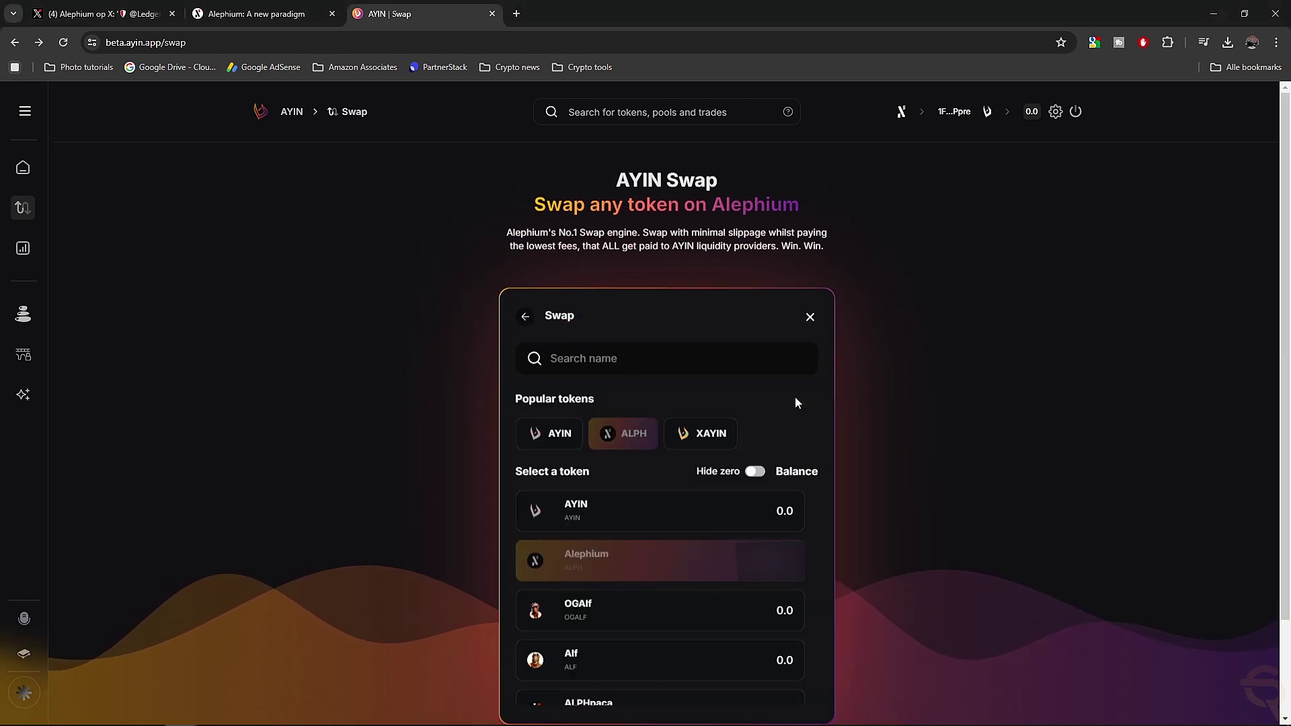
{"action": "left_click", "coordinate": [678, 519]}
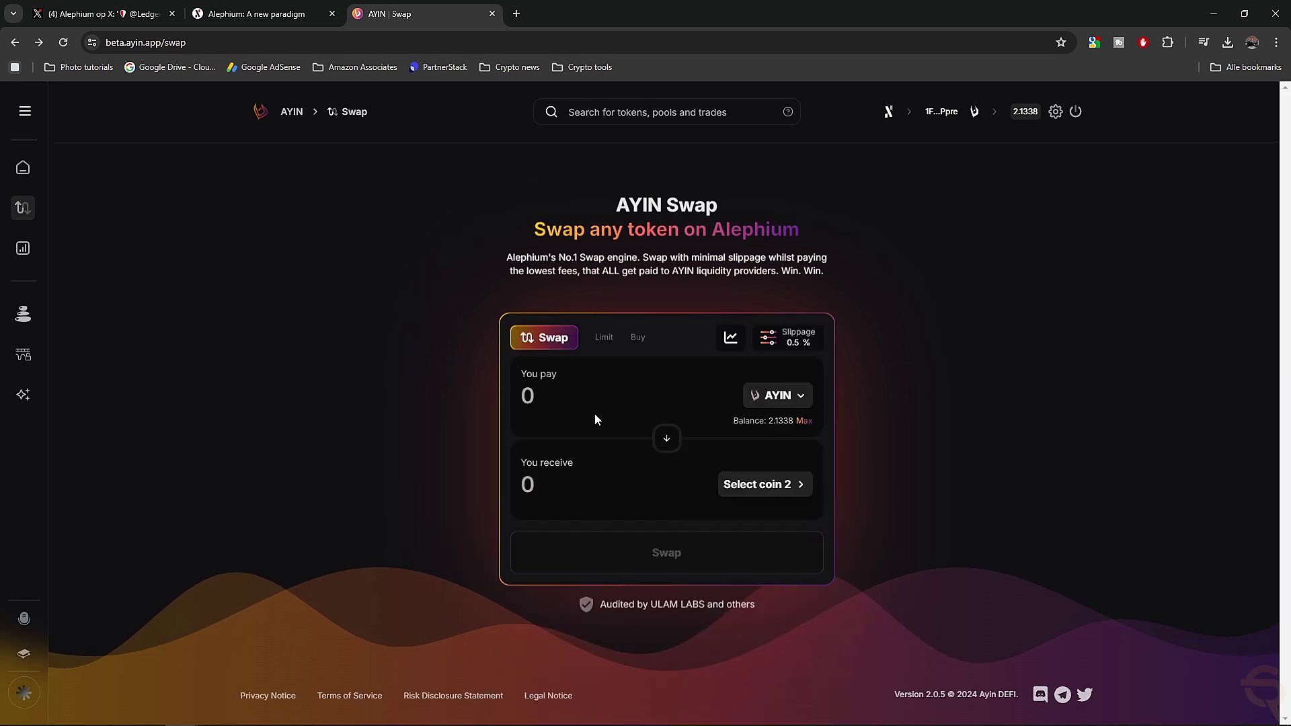